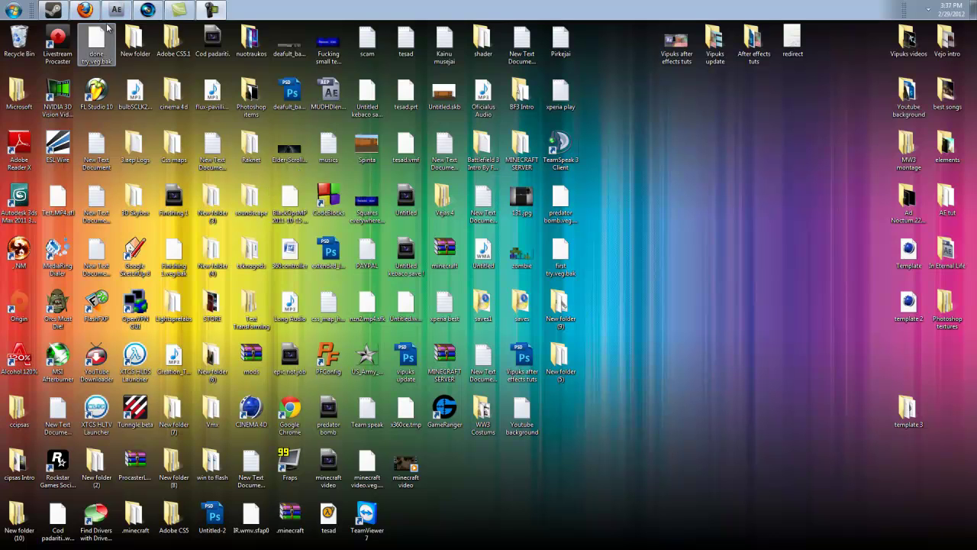
- Switch to Firefox and play the Mineops 4 Teaser Trailer from its start, pausing to examine the finished look of the footage
left_click(83, 11)
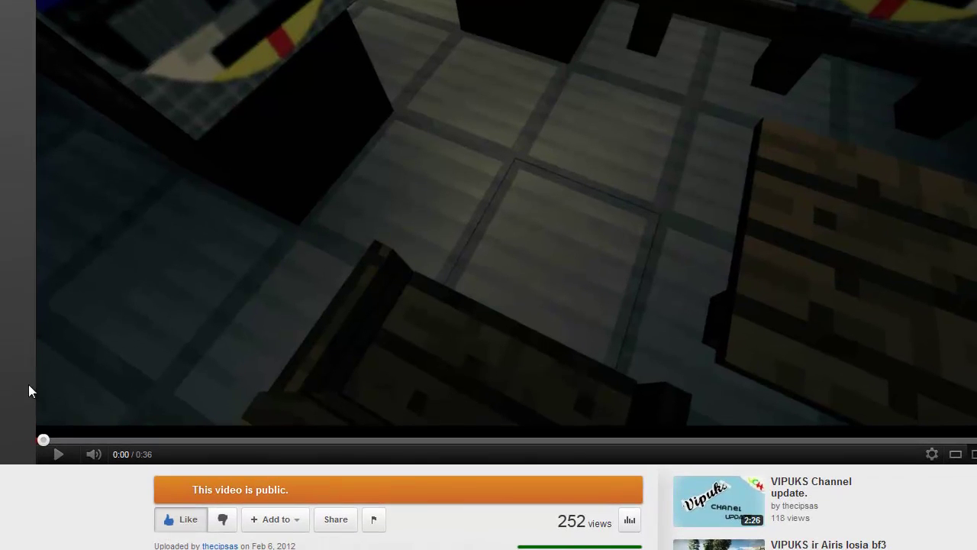
left_click(55, 458)
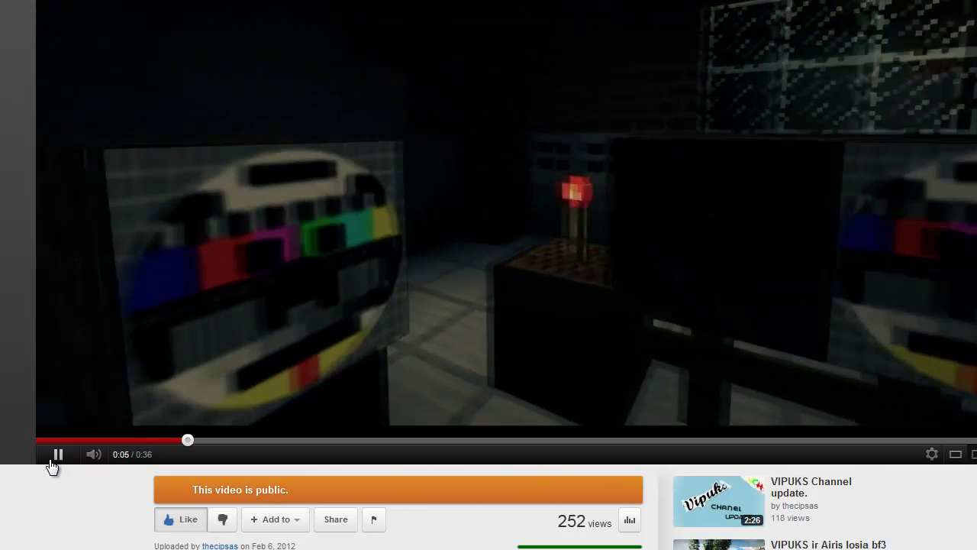
left_click(52, 463)
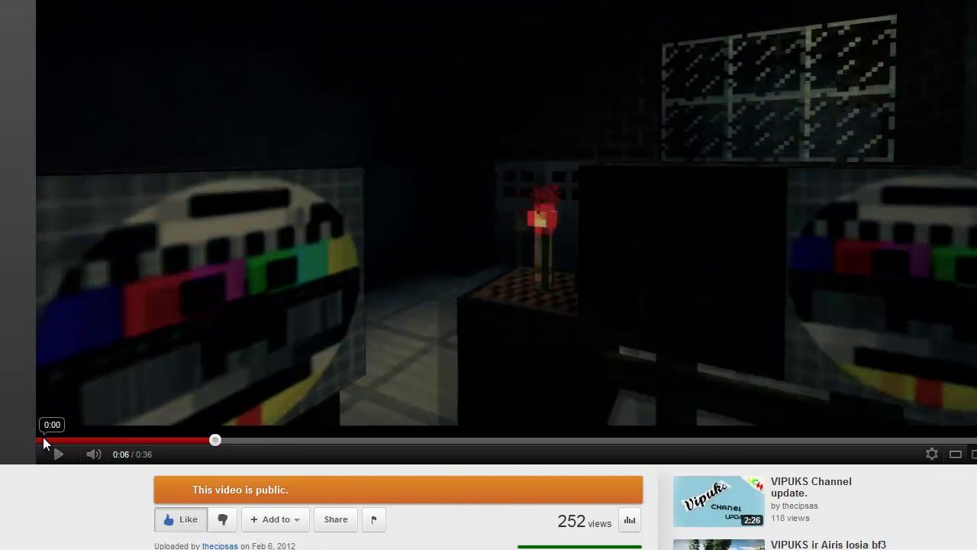
left_click(67, 440)
left_click(59, 455)
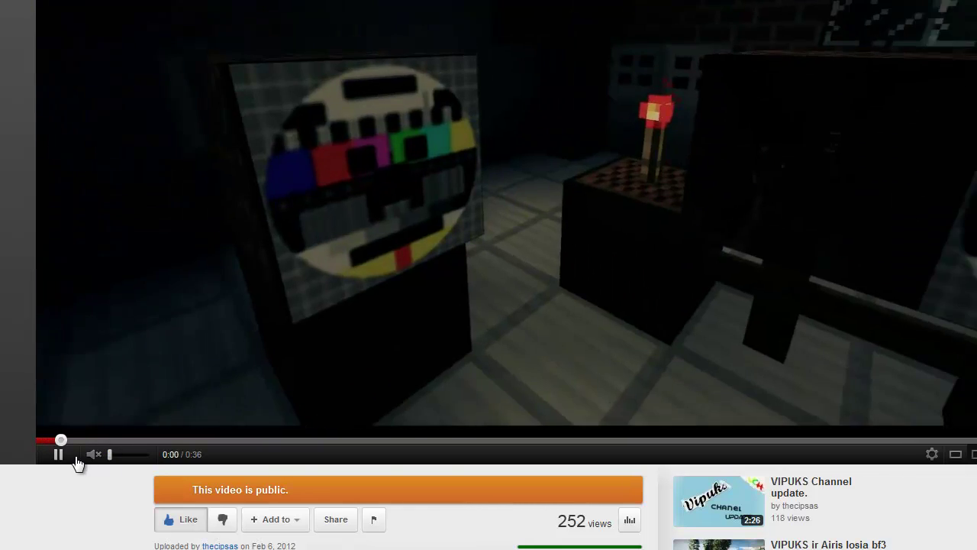
left_click(61, 456)
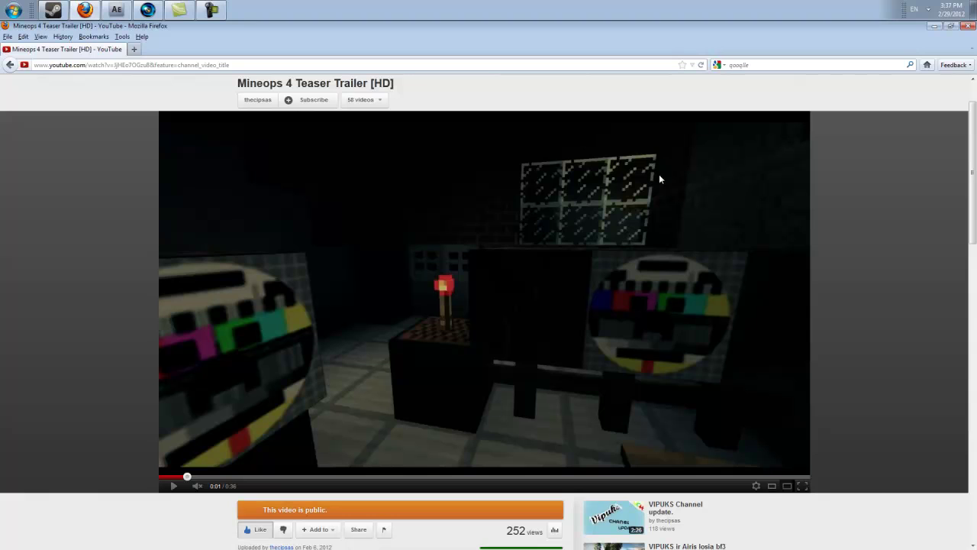
left_click(172, 487)
left_click(170, 489)
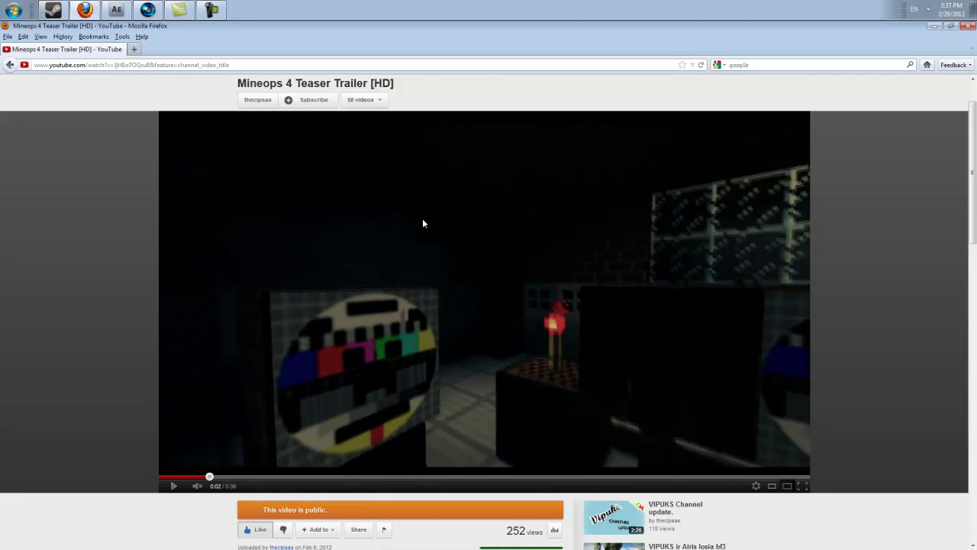
left_click(171, 487)
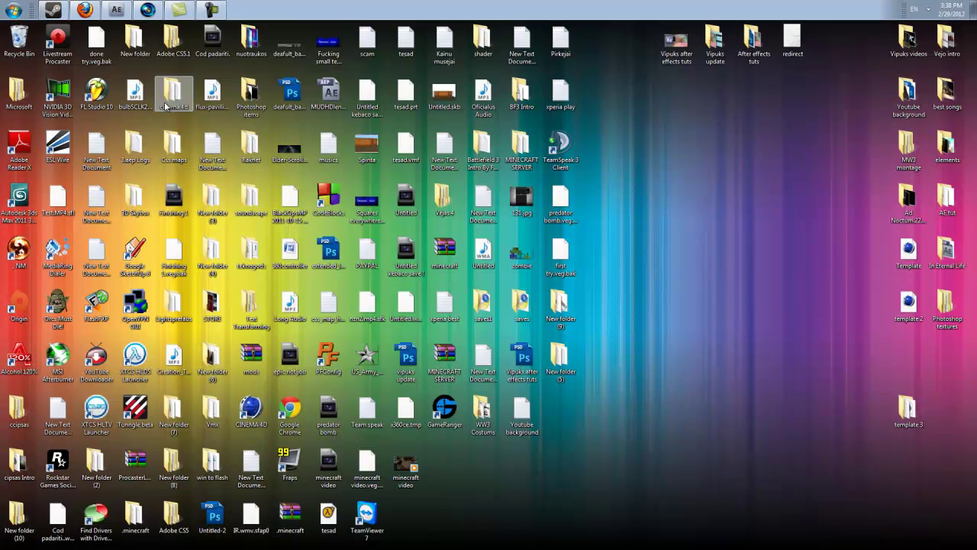
- Switch to Vegas Pro and play the opening part of the minecraft clip to review the ungraded footage
left_click(147, 9)
left_click(237, 317)
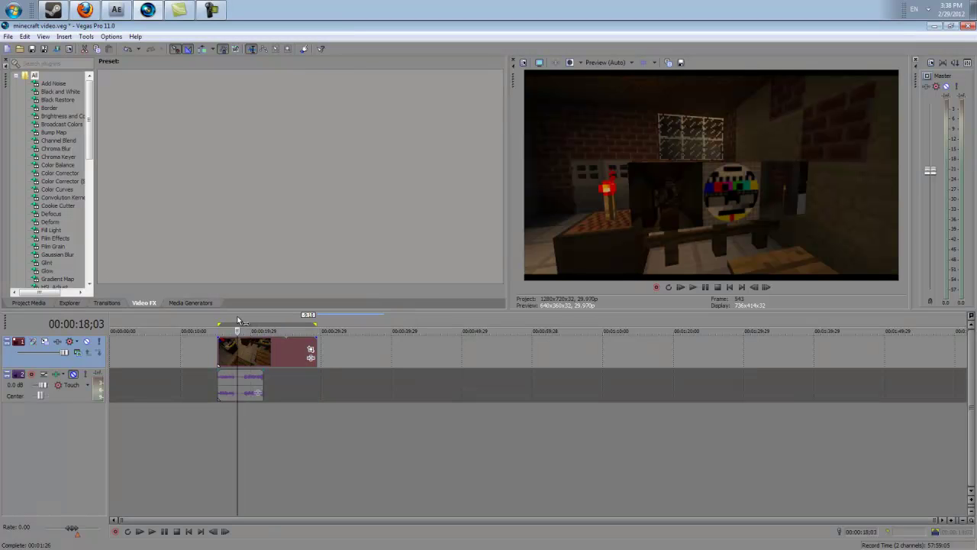
left_click(225, 318)
left_click(695, 287)
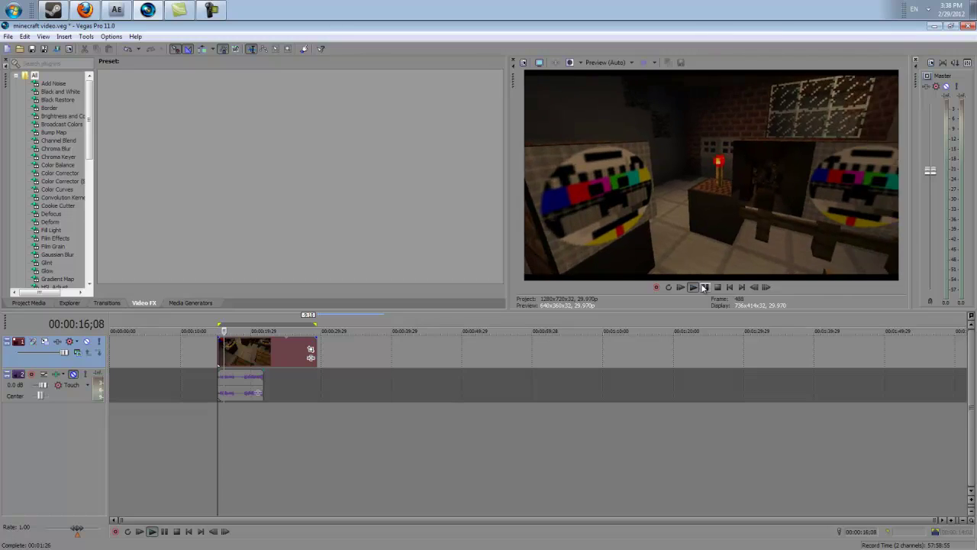
left_click(705, 287)
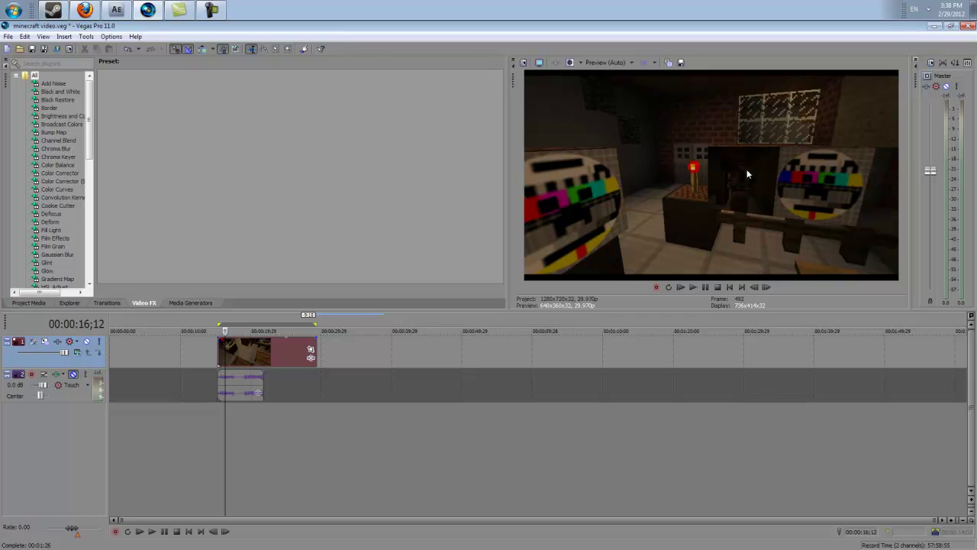
left_click(692, 288)
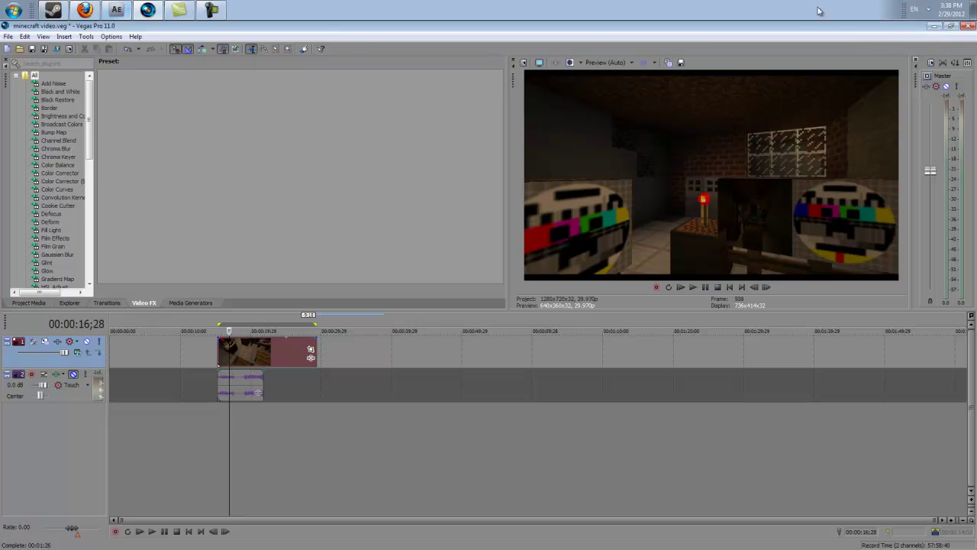
- Minimize Vegas Pro, switch to After Effects, and start opening a file from the Desktop location
left_click(934, 27)
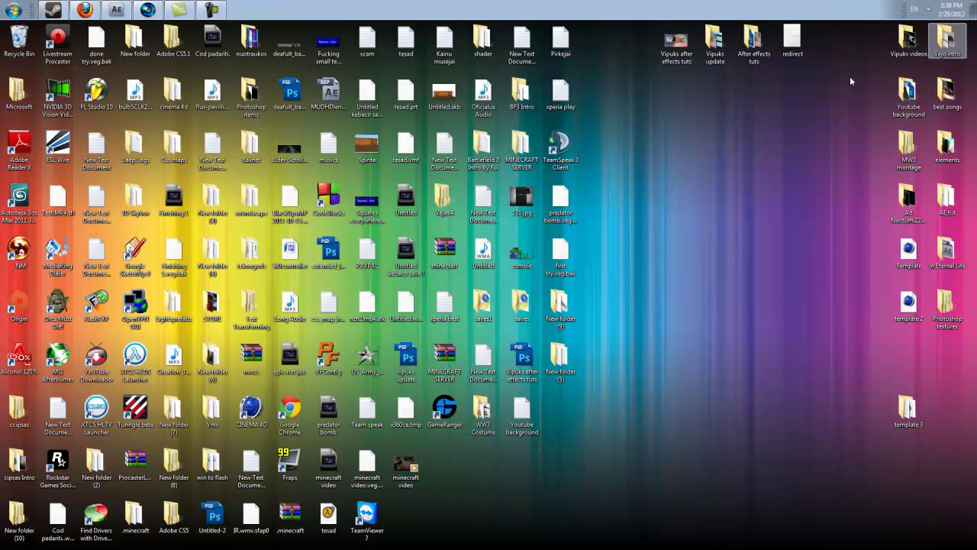
left_click(119, 10)
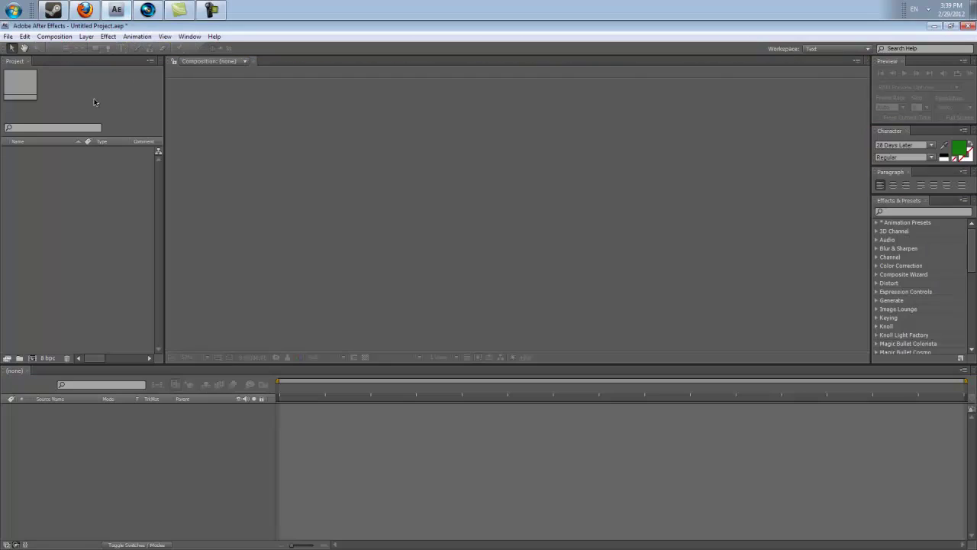
left_click(8, 36)
mouse_move(25, 36)
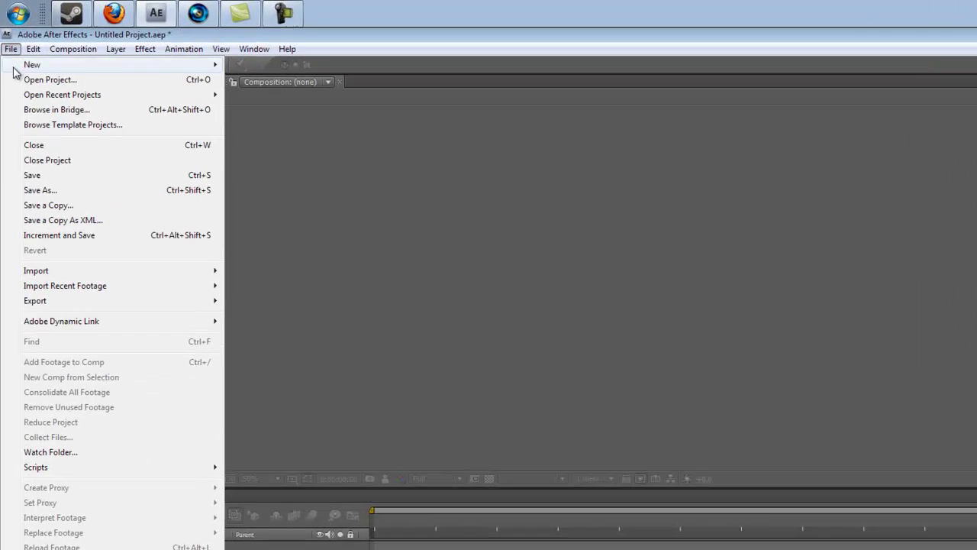
left_click(23, 61)
left_click(715, 461)
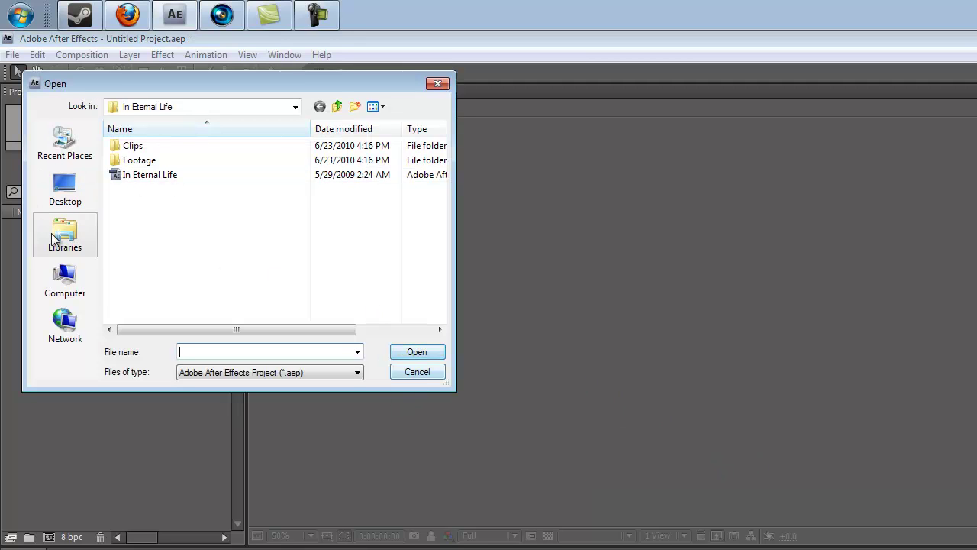
left_click(65, 193)
- Look through the Desktop's folders and files for the minecraft video clip
scroll(150, 220, "down", 5)
key("m")
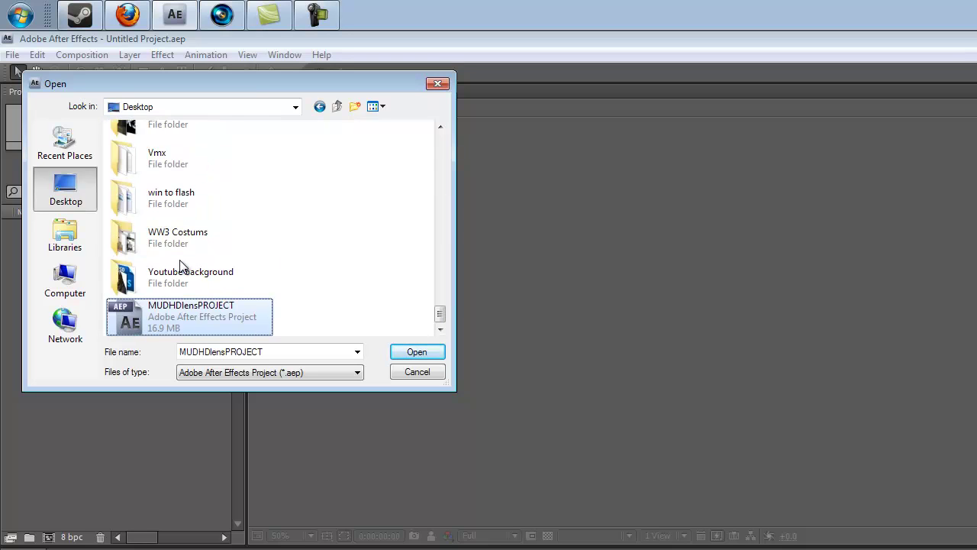
key("m")
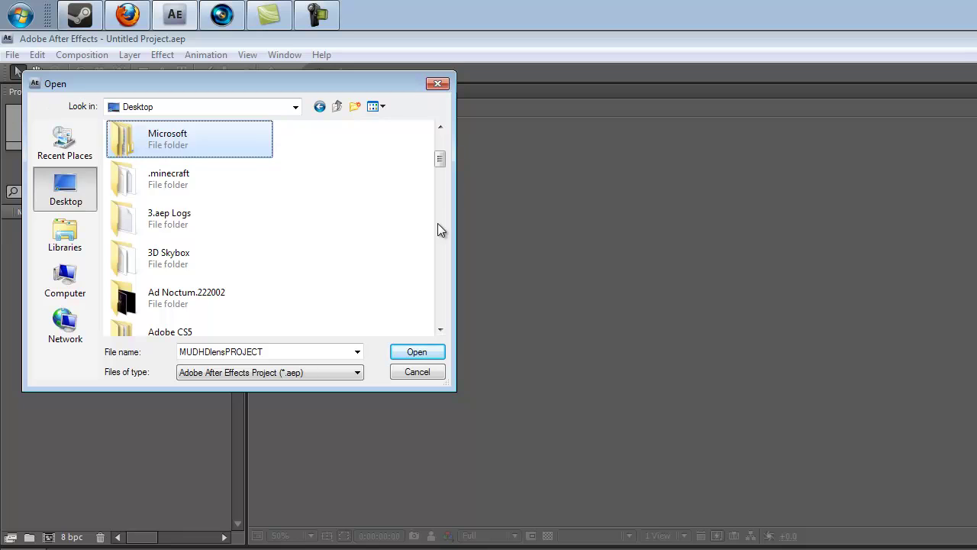
mouse_move(440, 158)
left_mouse_down()
mouse_move(441, 138)
mouse_move(432, 286)
mouse_move(443, 249)
mouse_move(441, 157)
left_mouse_up()
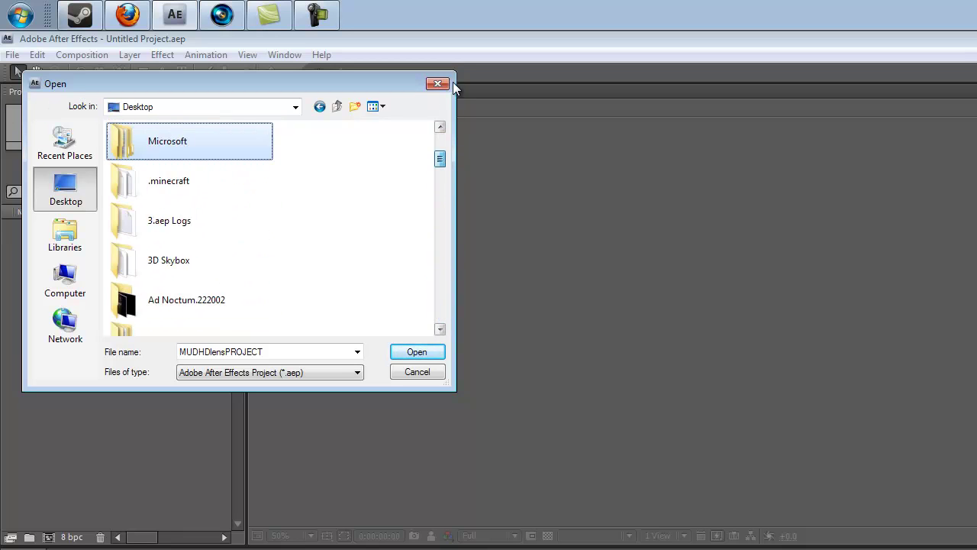
scroll(207, 158, "up", 2)
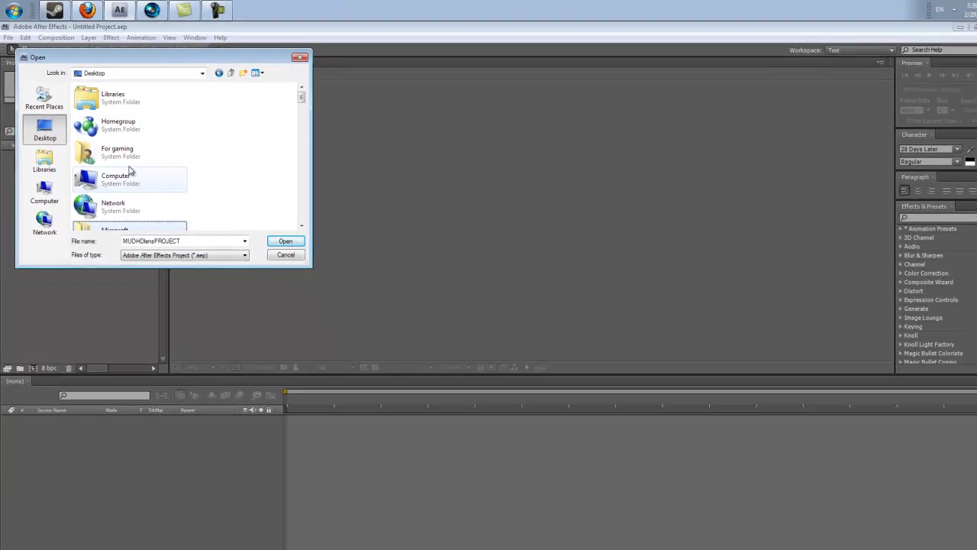
scroll(132, 160, "down", 3)
scroll(133, 176, "up", 2)
scroll(134, 186, "down", 2)
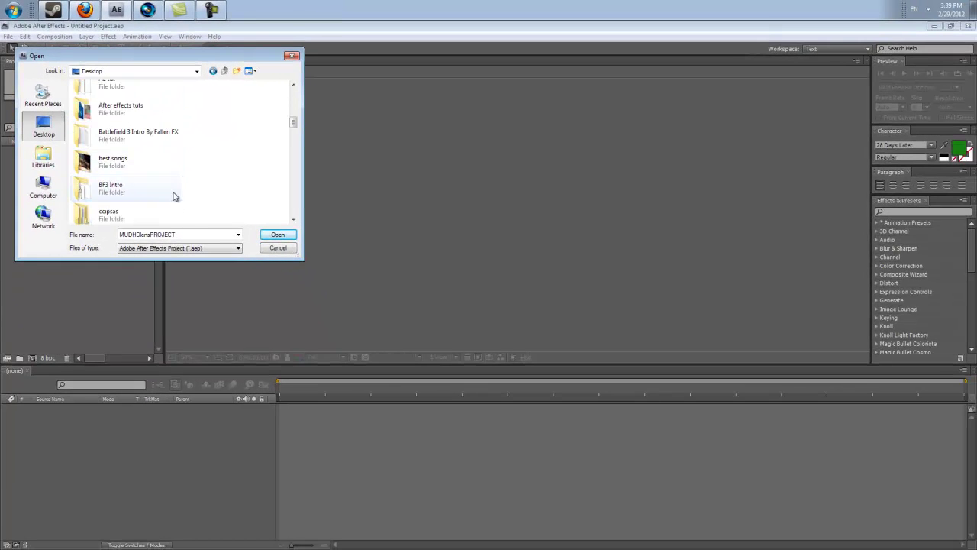
left_click(145, 144)
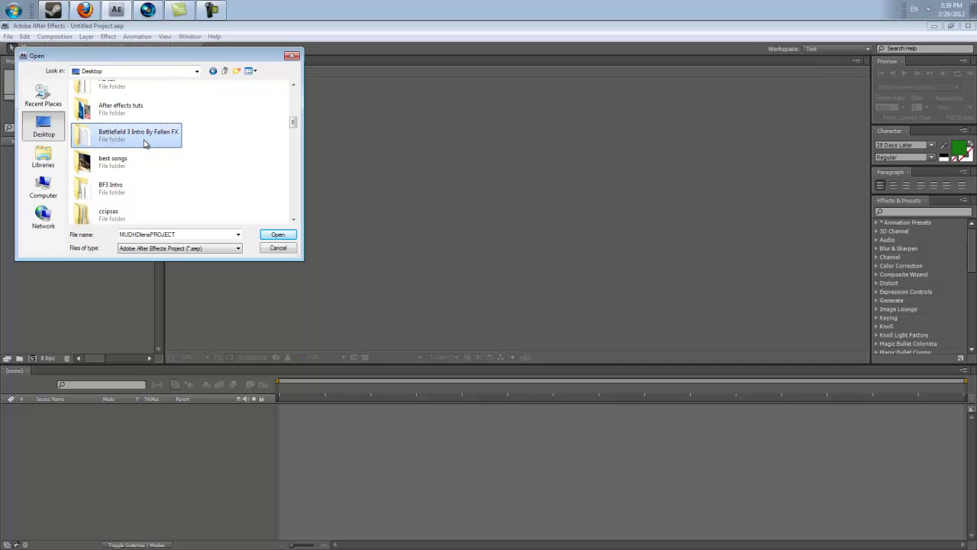
scroll(143, 149, "down", 1)
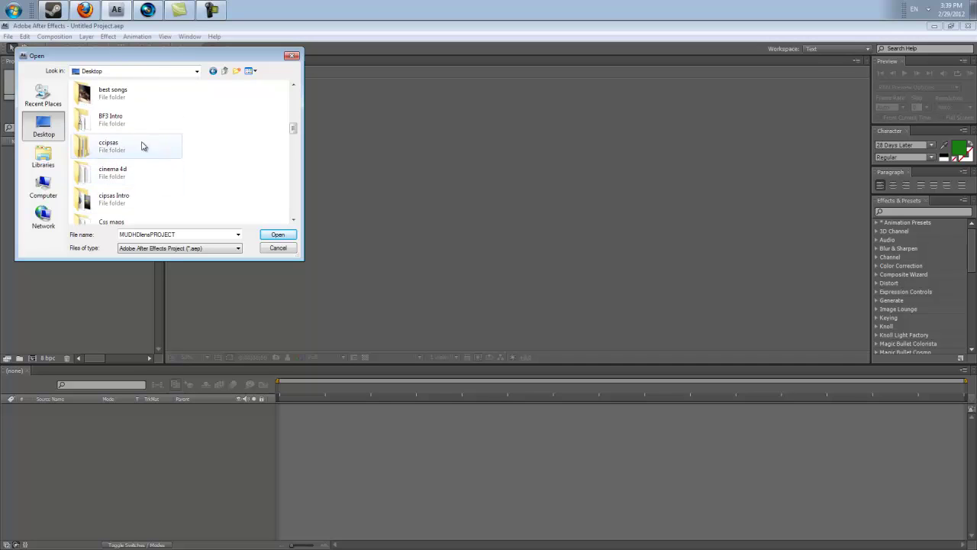
left_click(143, 143)
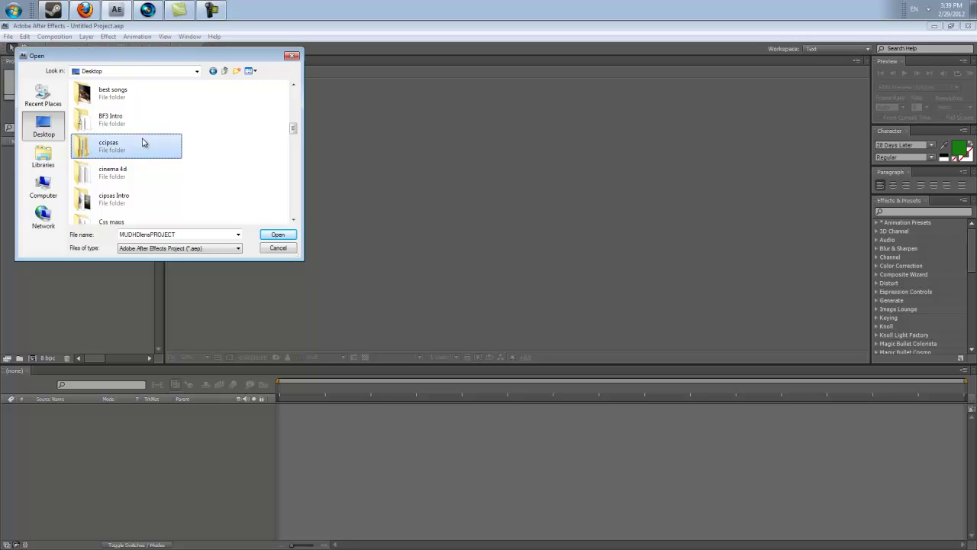
key("c")
key("c")
key("c")
key("c")
key("c")
key("c")
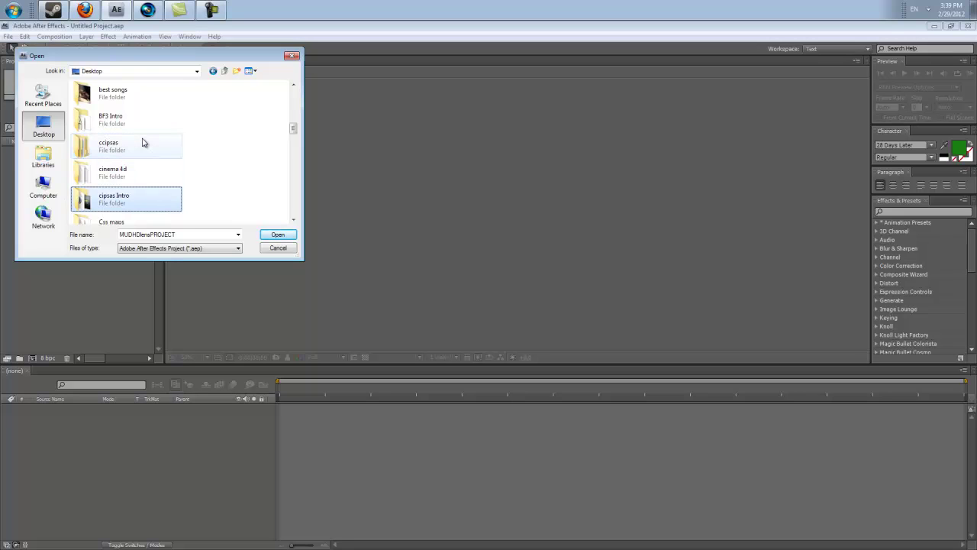
key("c")
key("c")
key("c")
key("c")
key("c")
key("c")
key("c")
key("c")
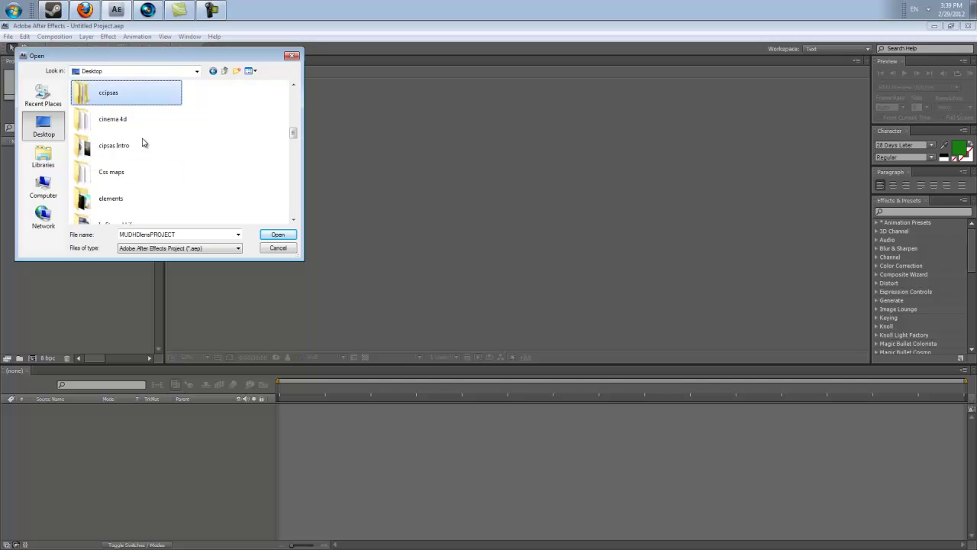
key("c")
key("c")
key("c")
key("c")
key("c")
key("c")
key("c")
key("c")
key("c")
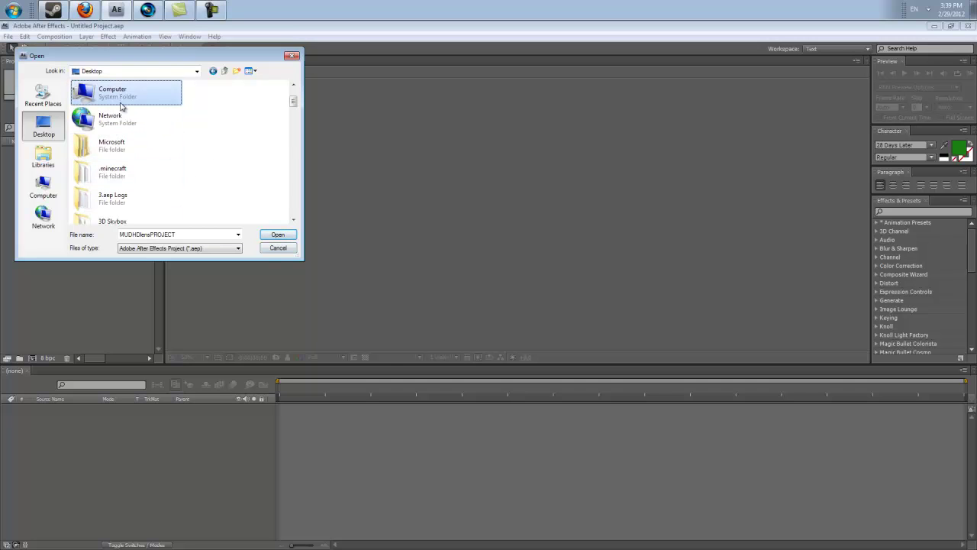
scroll(138, 163, "down", 3)
scroll(128, 152, "down", 5)
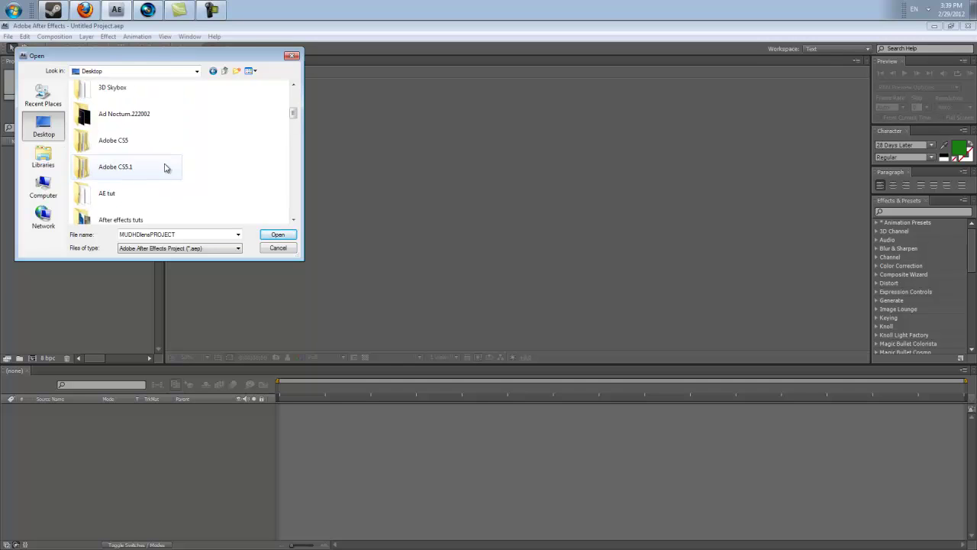
scroll(132, 162, "down", 8)
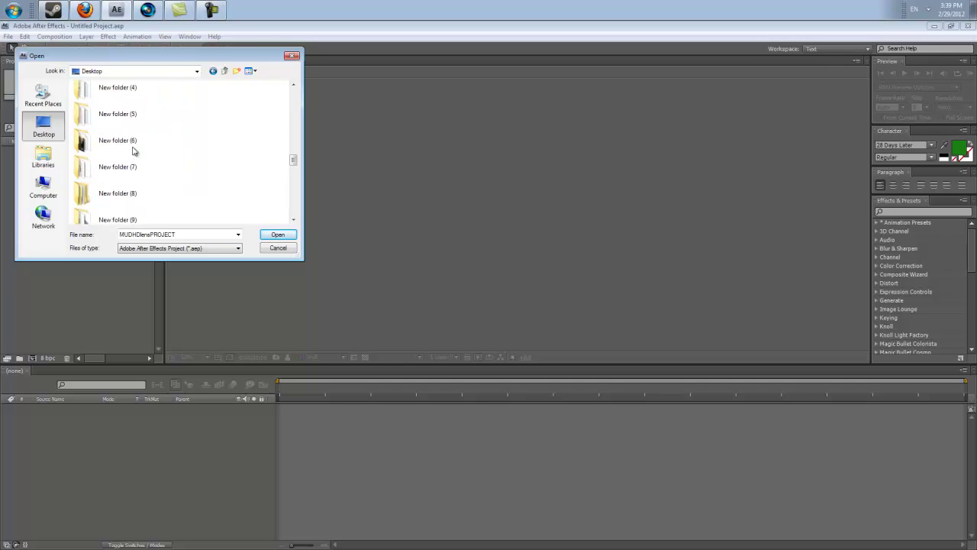
- Check the clip's name on the desktop and open minecraft video.wmv in After Effects
key("super+d")
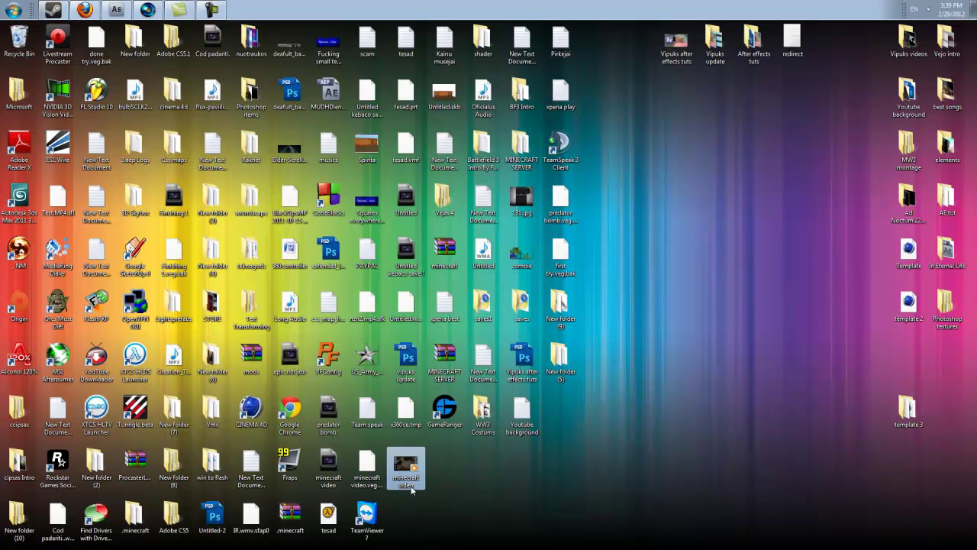
key("super+d")
type("minecraft video")
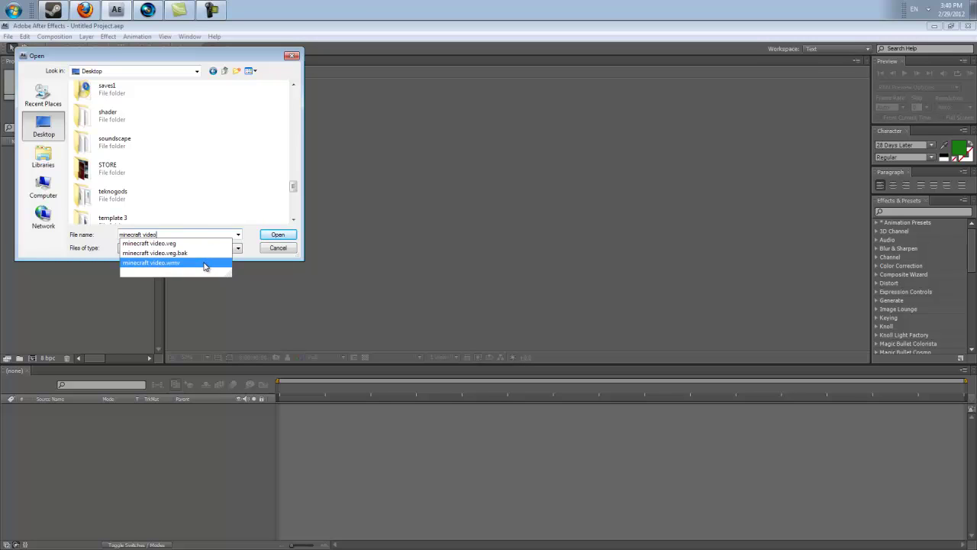
left_click(204, 266)
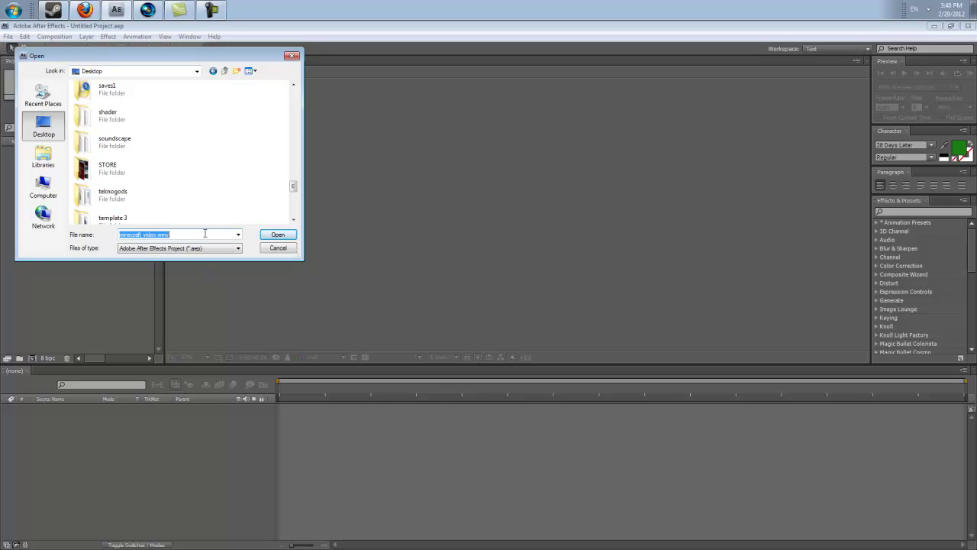
left_click(288, 236)
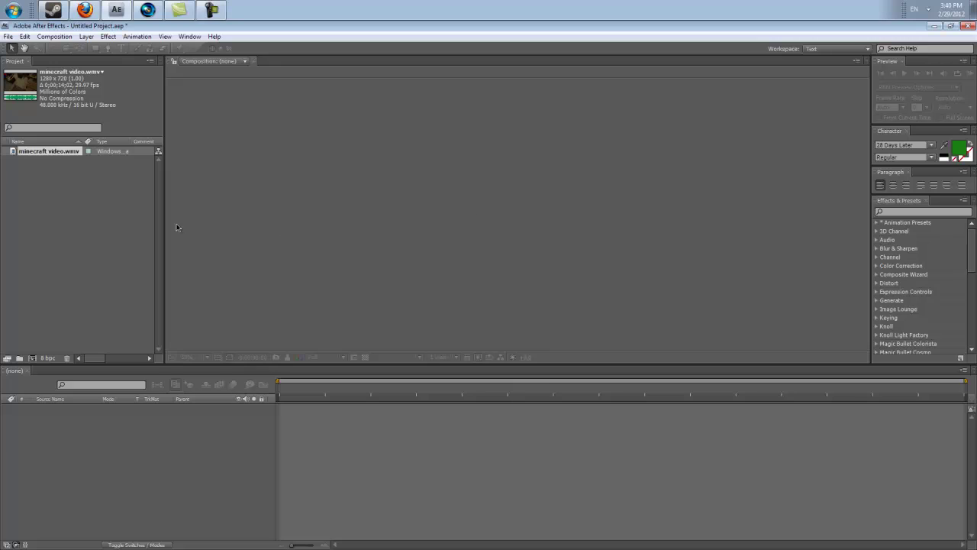
- Create a composition from minecraft video.wmv and move the playhead to 0;00;09;02
left_click_drag(12, 153, 20, 174)
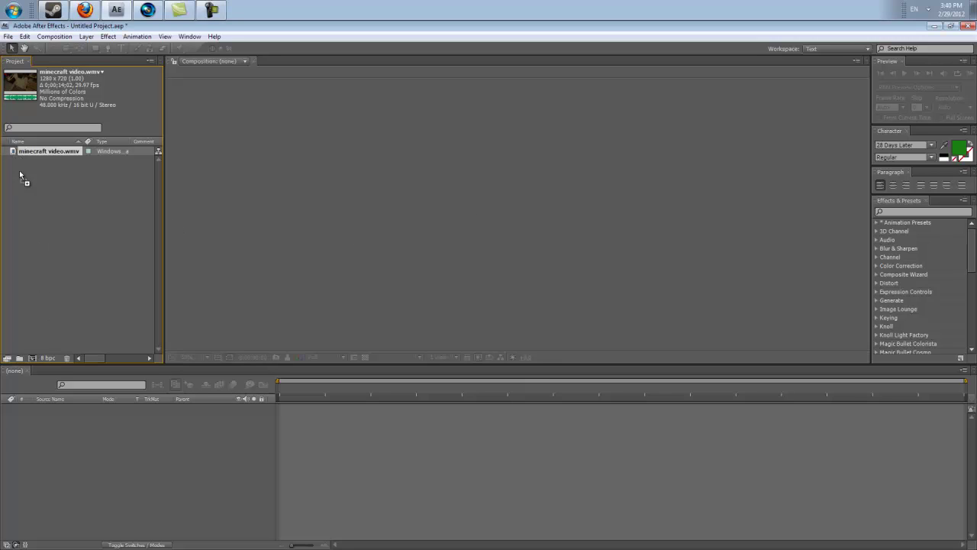
left_click_drag(33, 362, 33, 362)
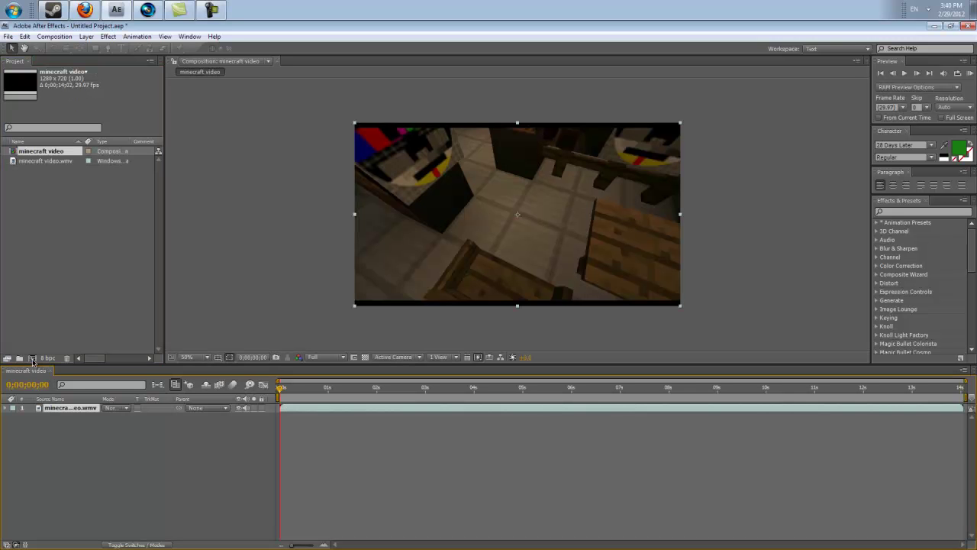
scroll(522, 202, "up", 2)
scroll(522, 200, "down", 2)
left_click(721, 387)
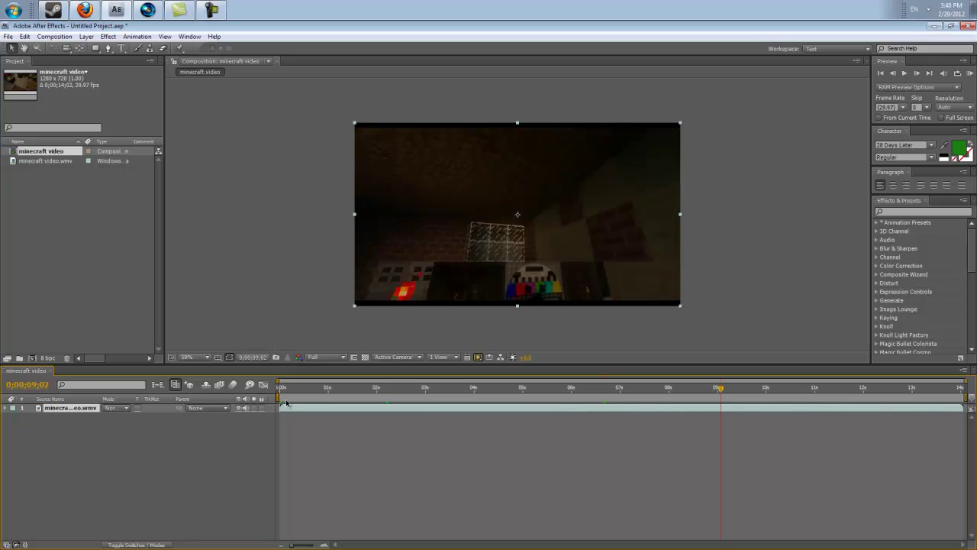
- Play back the opening seconds of the minecraft video composition from several starting points
left_click(282, 388)
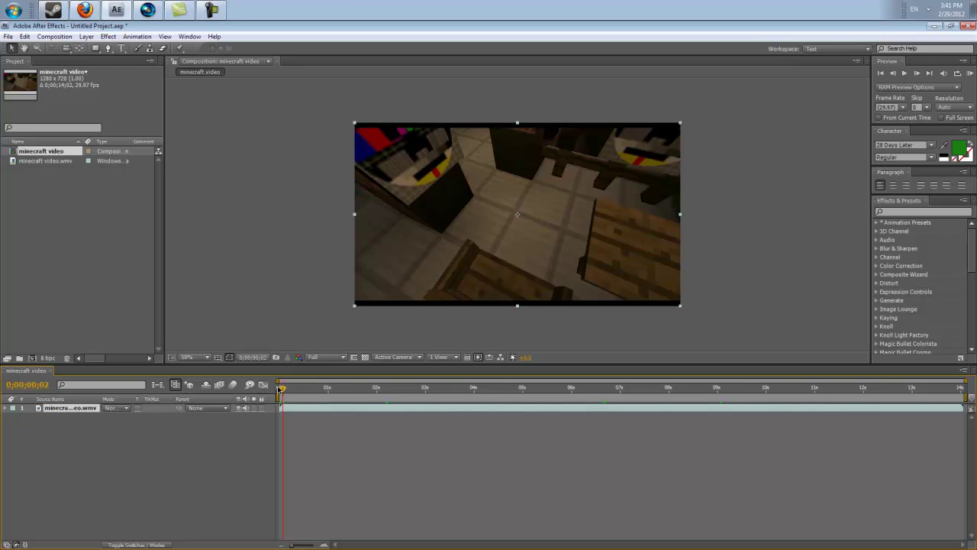
left_click(904, 73)
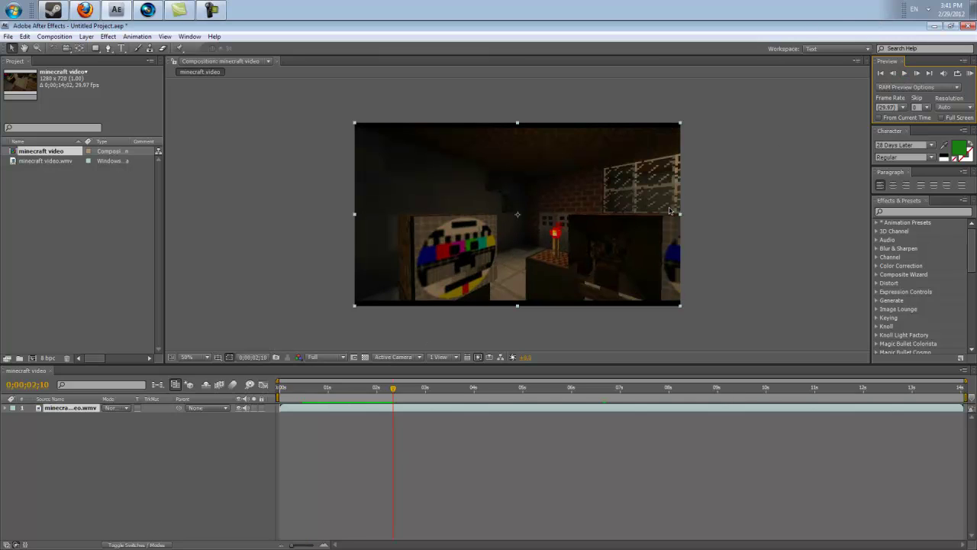
left_click(313, 389)
left_click(904, 74)
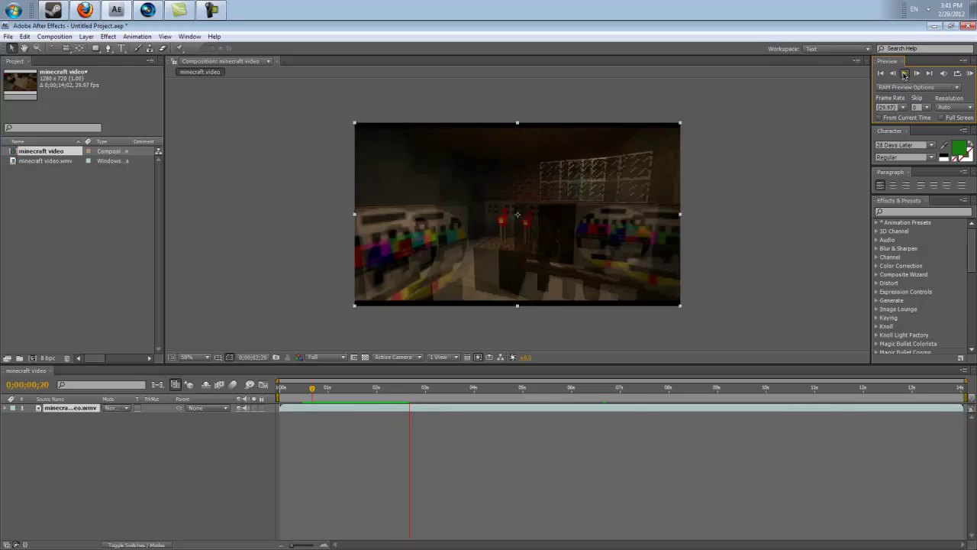
left_click(316, 387)
left_click(905, 73)
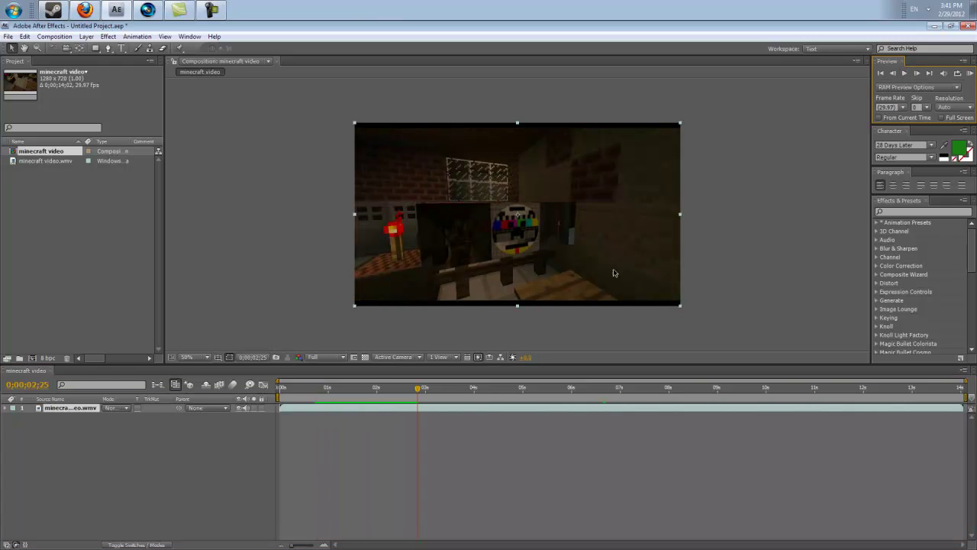
left_click(364, 390)
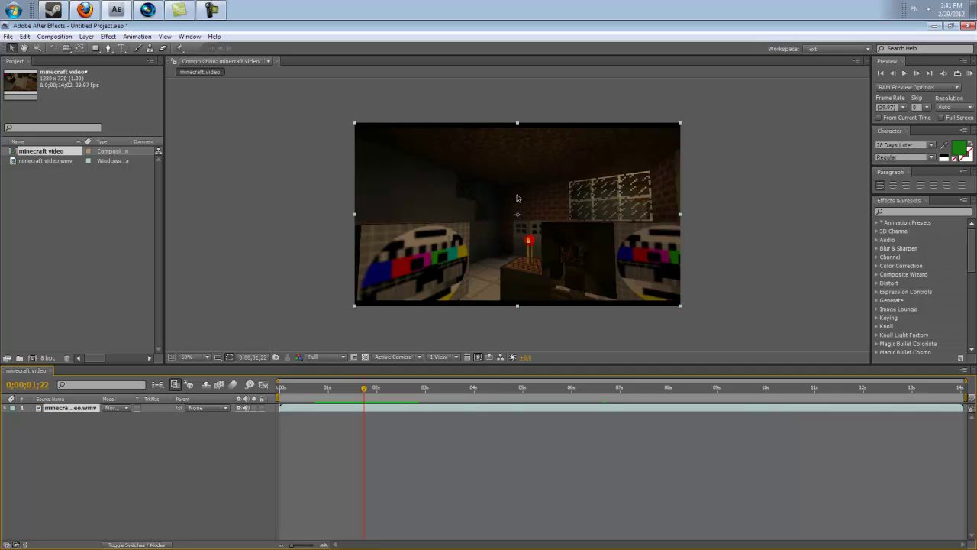
- Move the playhead to 0;00;01;14 and examine the torch and dark doorway area of the frame up close
left_click(382, 390)
left_click_drag(383, 391, 350, 390)
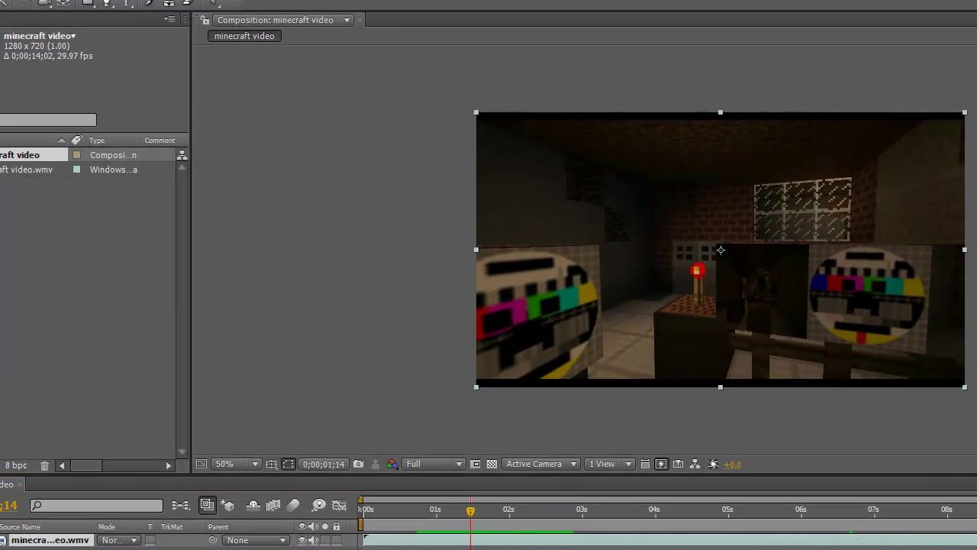
left_click_drag(774, 270, 718, 254)
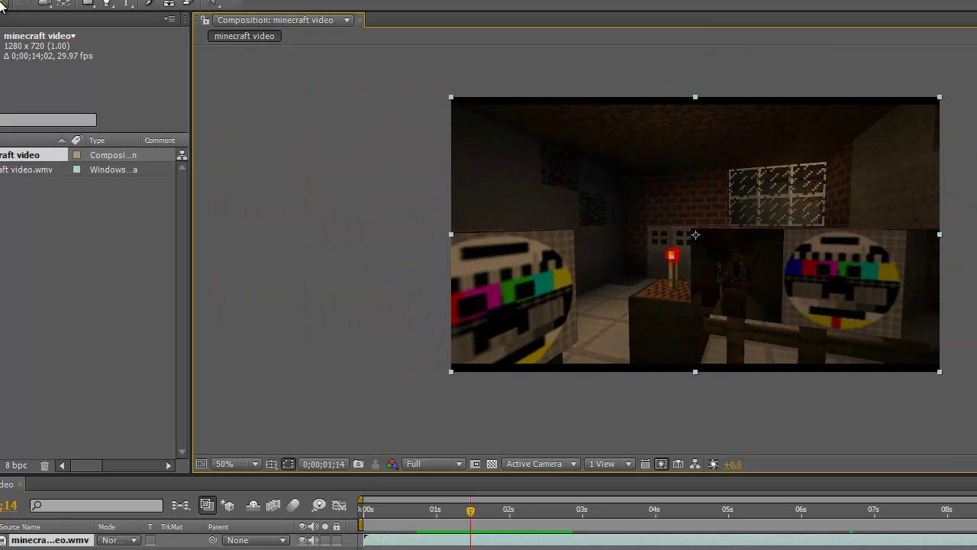
left_click(733, 256)
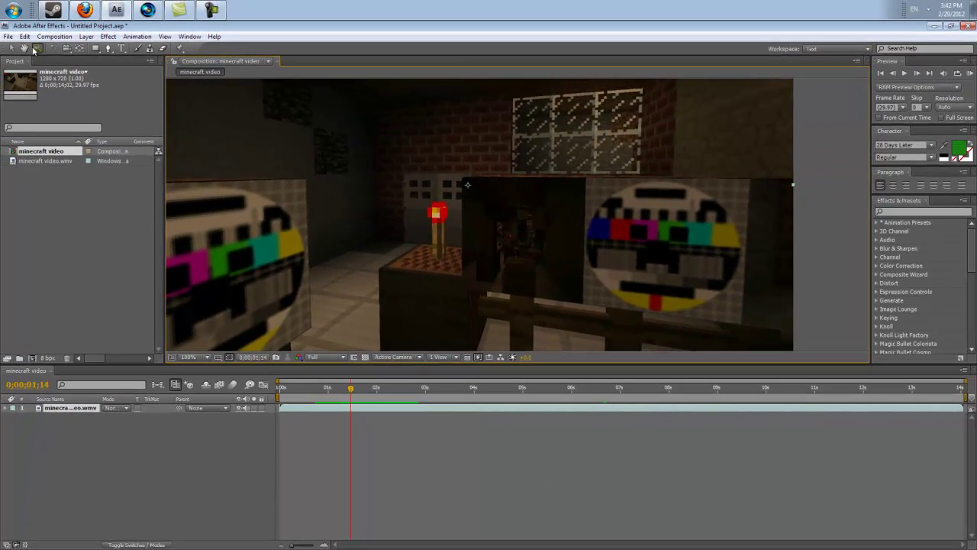
left_click(24, 49)
left_click_drag(698, 279, 574, 218)
key("period")
left_click_drag(720, 311, 646, 221)
- Compare the magnified doorway in earlier and later frames, and return the playhead to 0;00;01;14
mouse_move(348, 389)
left_mouse_down()
mouse_move(357, 388)
mouse_move(336, 387)
left_mouse_up()
left_click_drag(472, 263, 518, 267)
left_click_drag(331, 393, 386, 389)
left_click_drag(437, 257, 401, 313)
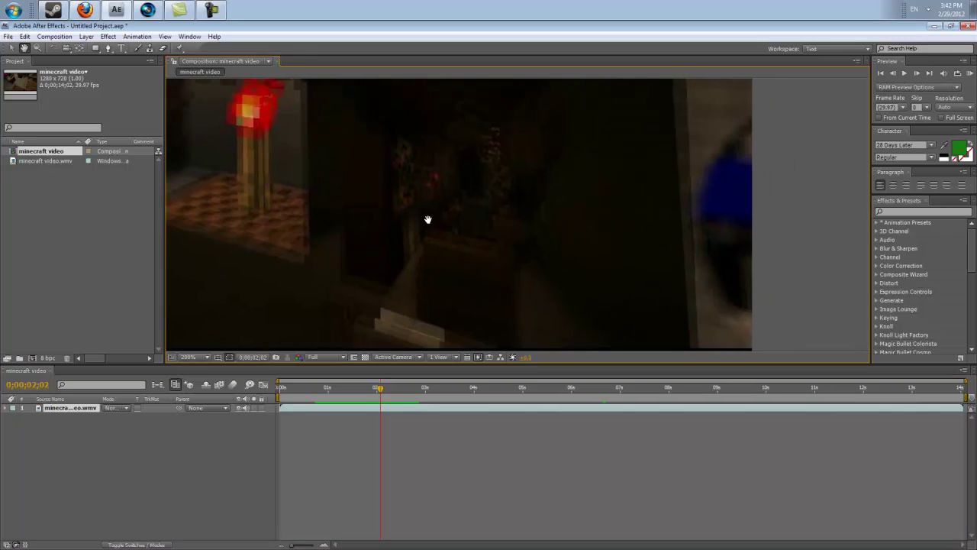
left_click_drag(427, 216, 429, 239)
left_click(350, 388)
scroll(362, 233, "down", 2)
left_click_drag(476, 200, 483, 232)
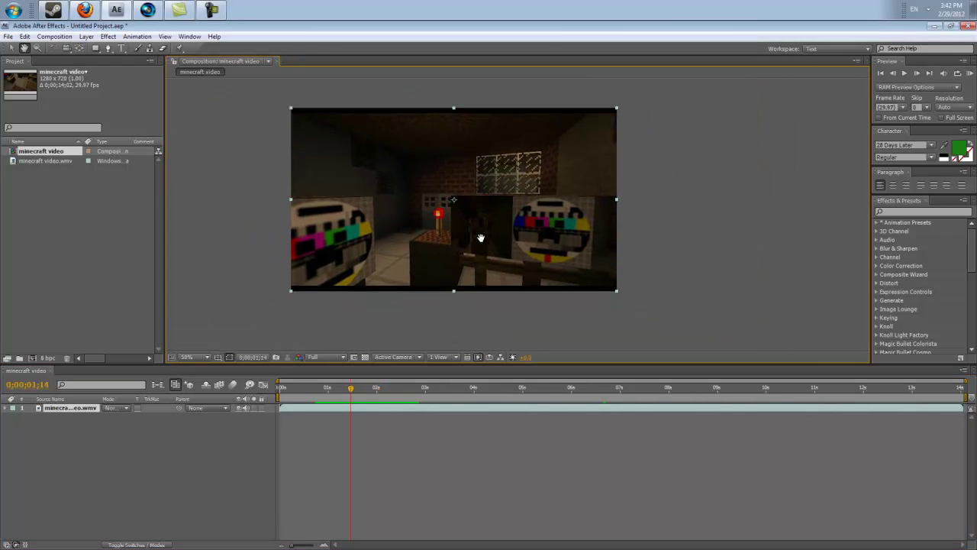
- Inspect the doorway beside the torch at 200% magnification and move the playhead to 0;00;01;23
left_click_drag(350, 393, 351, 394)
key("period")
key("period")
mouse_move(497, 232)
left_mouse_down()
mouse_move(519, 214)
mouse_move(566, 206)
mouse_move(539, 185)
mouse_move(532, 221)
mouse_move(513, 238)
left_mouse_up()
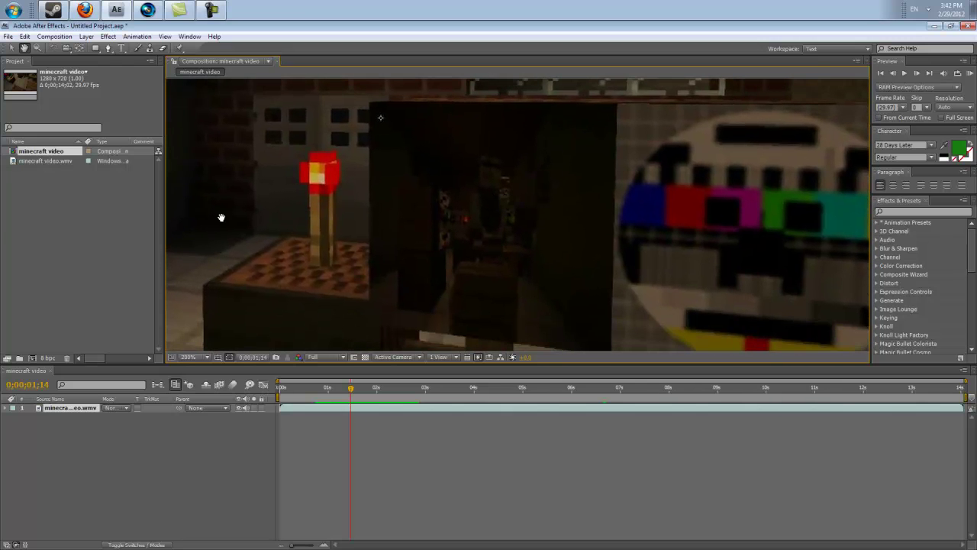
left_click_drag(567, 334, 500, 328)
mouse_move(357, 391)
left_mouse_down()
mouse_move(369, 391)
mouse_move(334, 390)
mouse_move(364, 390)
left_mouse_up()
left_click_drag(459, 146, 510, 211)
scroll(510, 212, "down", 8)
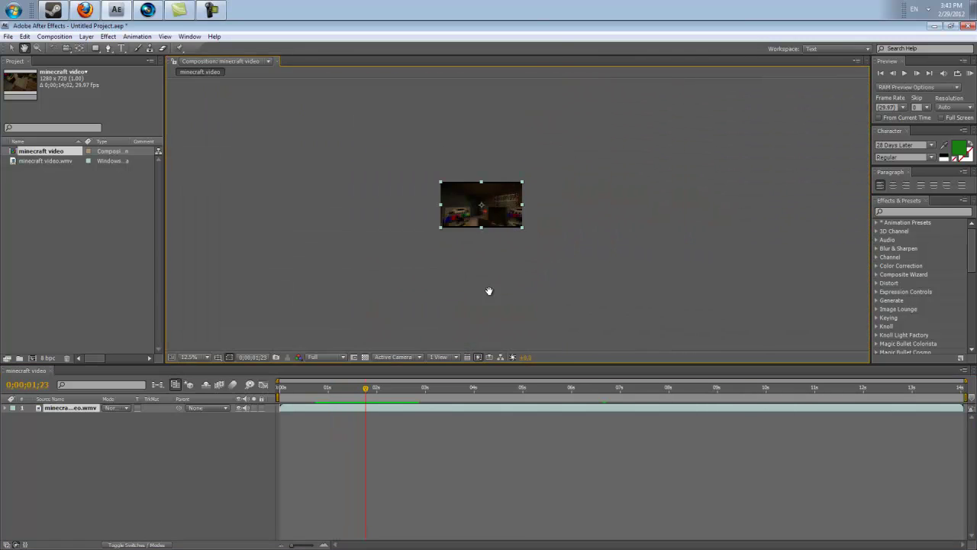
- Move the playhead to 0;00;02;22 and examine that frame at different magnifications
left_click_drag(386, 389, 412, 388)
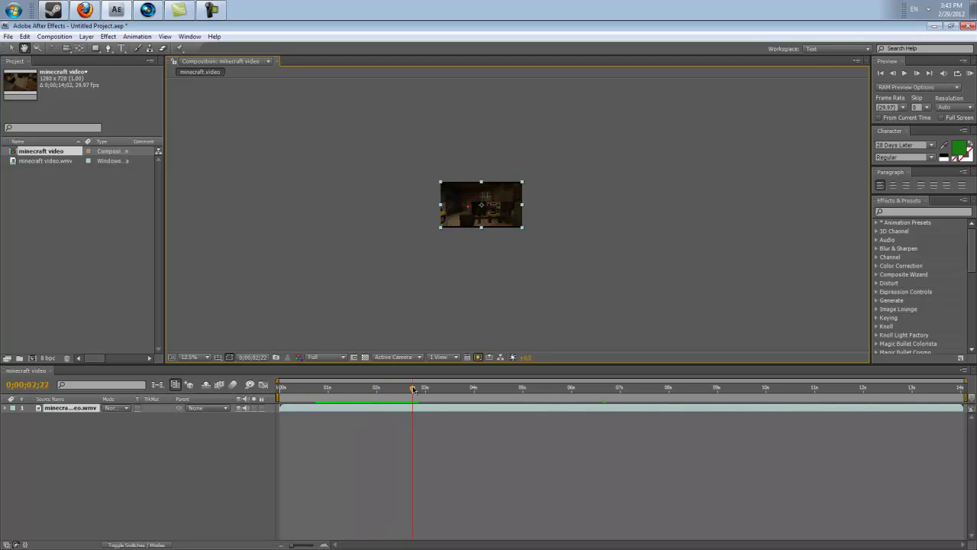
scroll(530, 207, "up", 4)
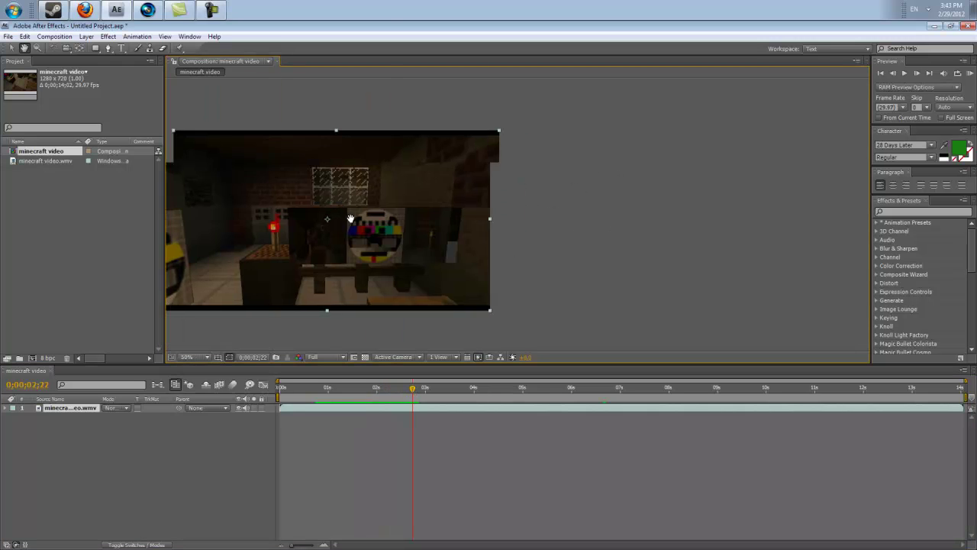
scroll(504, 226, "up", 3)
scroll(539, 175, "down", 2)
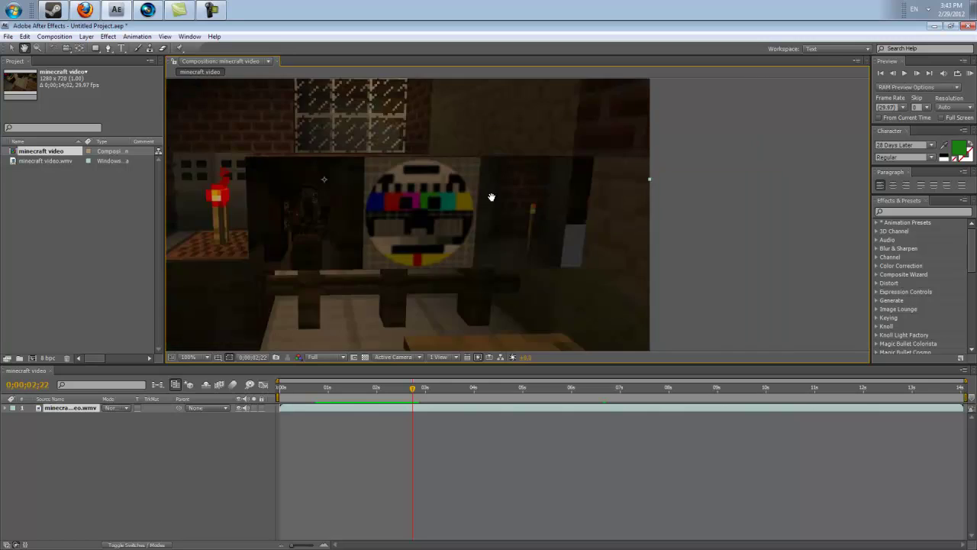
left_click_drag(491, 192, 608, 197)
scroll(508, 220, "down", 6)
scroll(634, 275, "up", 8)
scroll(530, 171, "down", 4)
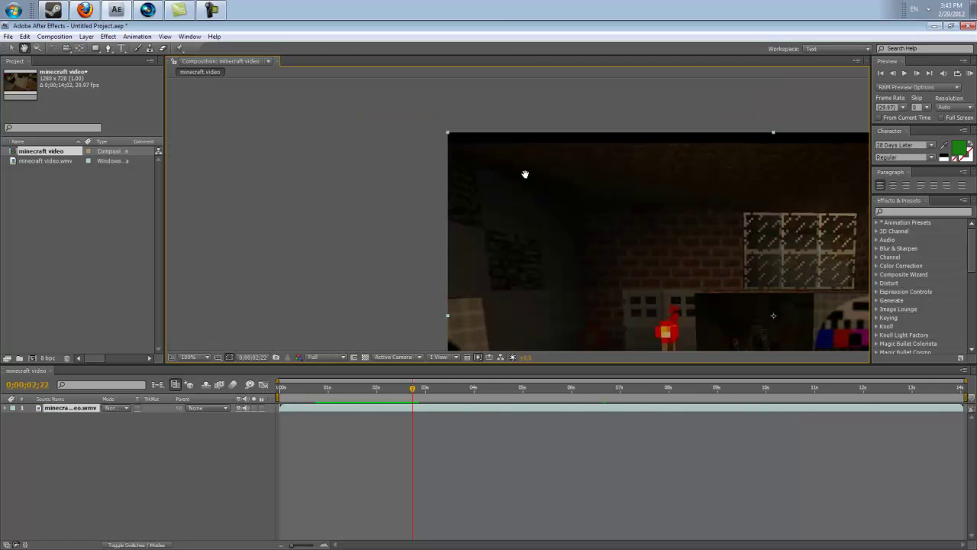
left_click_drag(578, 242, 403, 226)
scroll(403, 226, "up", 2)
scroll(519, 243, "down", 4)
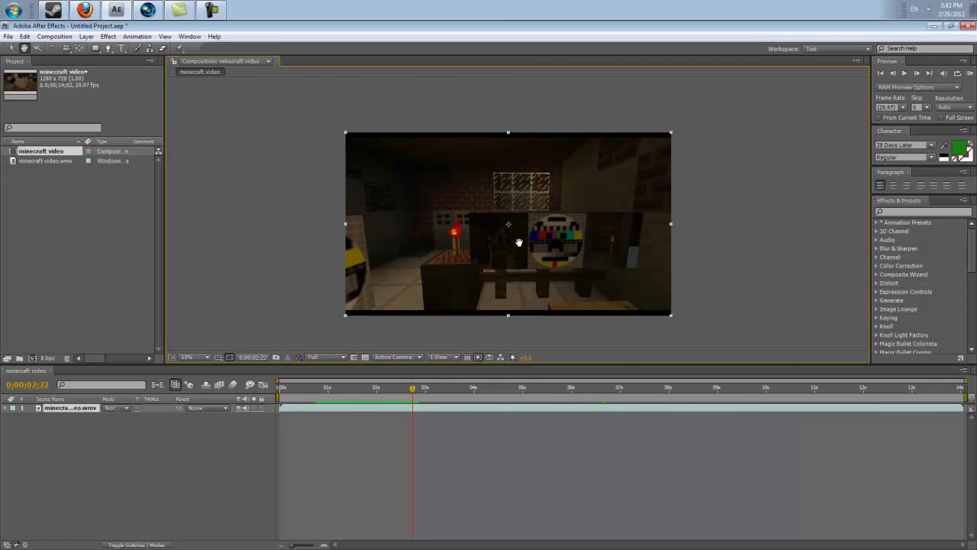
- Try moving the minecraft video layer up and left with the Selection tool, partly outside the composition frame
left_click(52, 49)
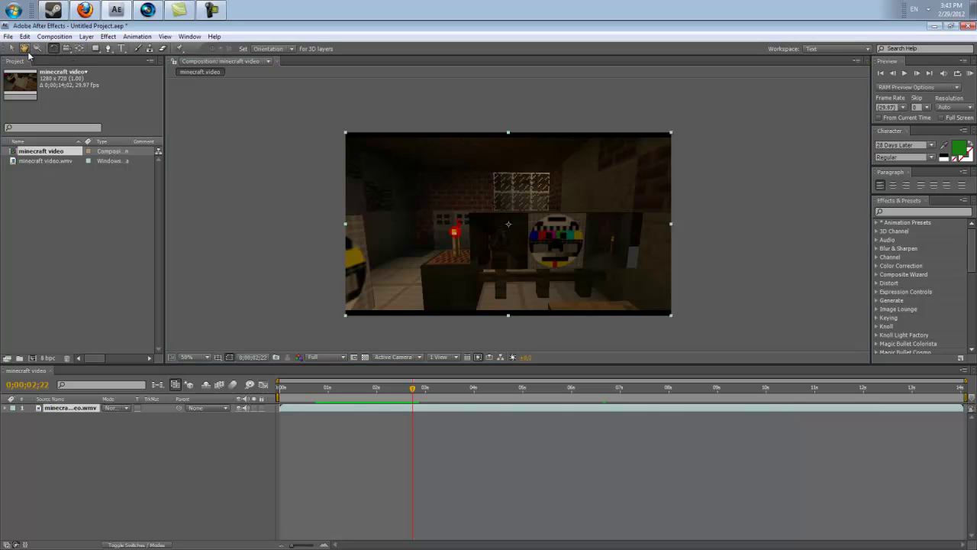
left_click(23, 48)
left_click(34, 49)
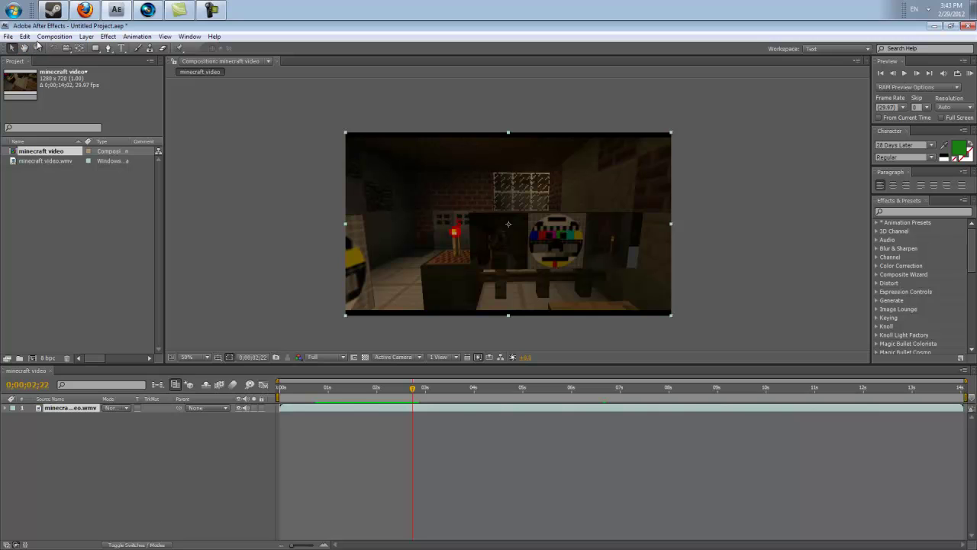
scroll(573, 159, "down", 1)
scroll(511, 202, "up", 2)
scroll(511, 202, "down", 4)
scroll(509, 198, "up", 2)
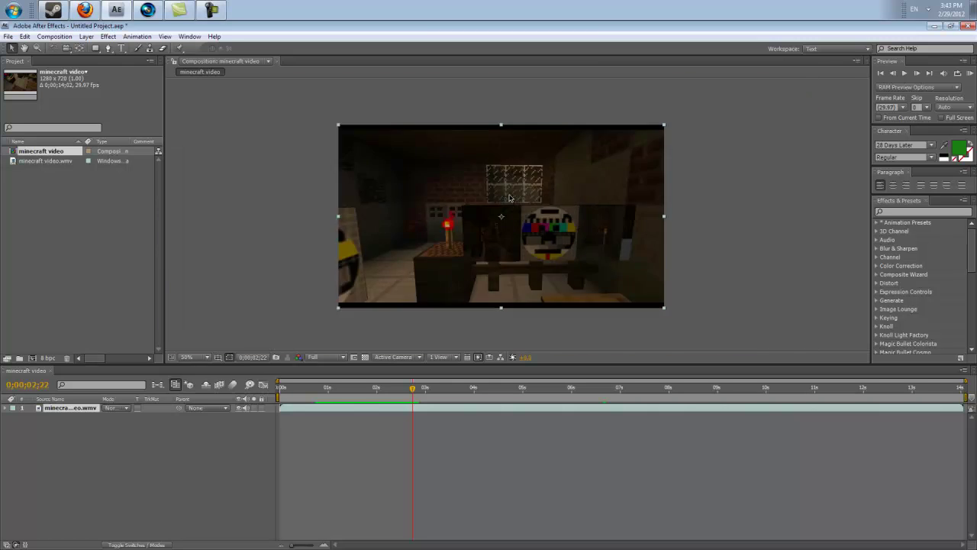
scroll(508, 200, "up", 3)
scroll(505, 202, "down", 5)
scroll(505, 203, "up", 5)
scroll(518, 203, "down", 2)
left_click_drag(512, 198, 353, 157)
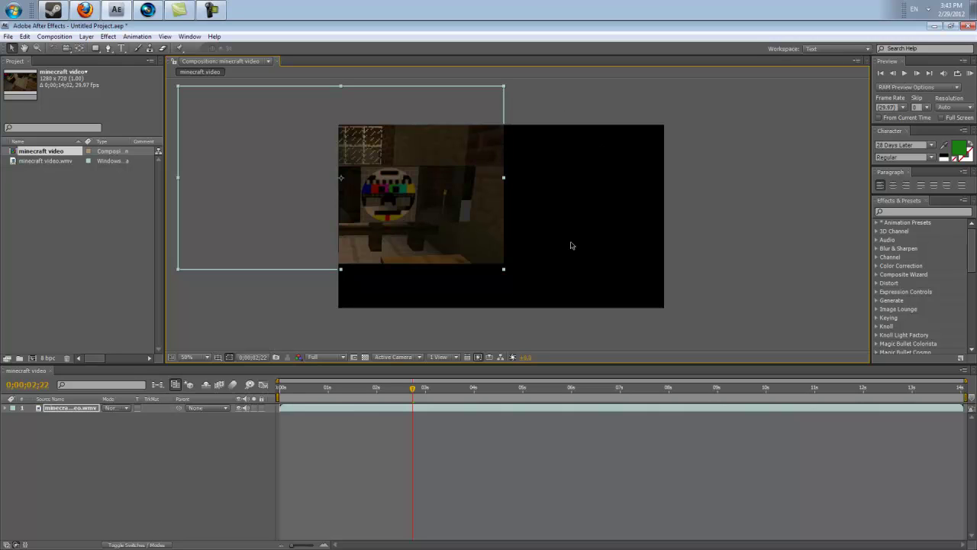
- Check the Mineops 4 teaser trailer's framing in Firefox and return to After Effects
left_click(84, 10)
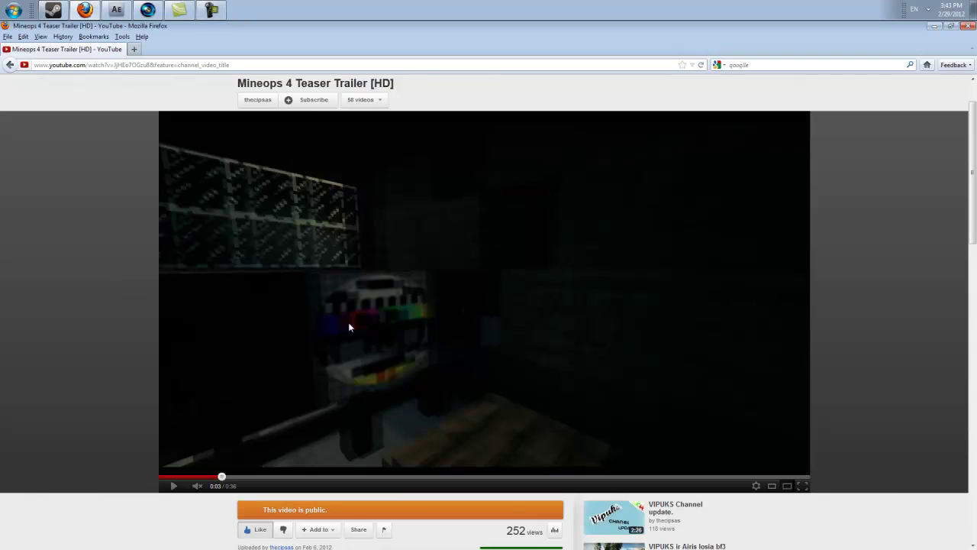
left_click(129, 6)
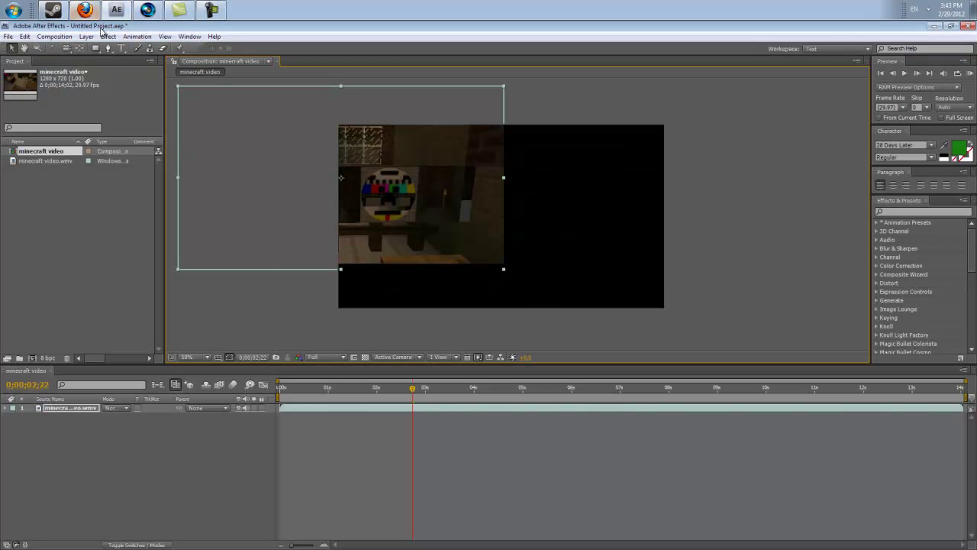
left_click(84, 10)
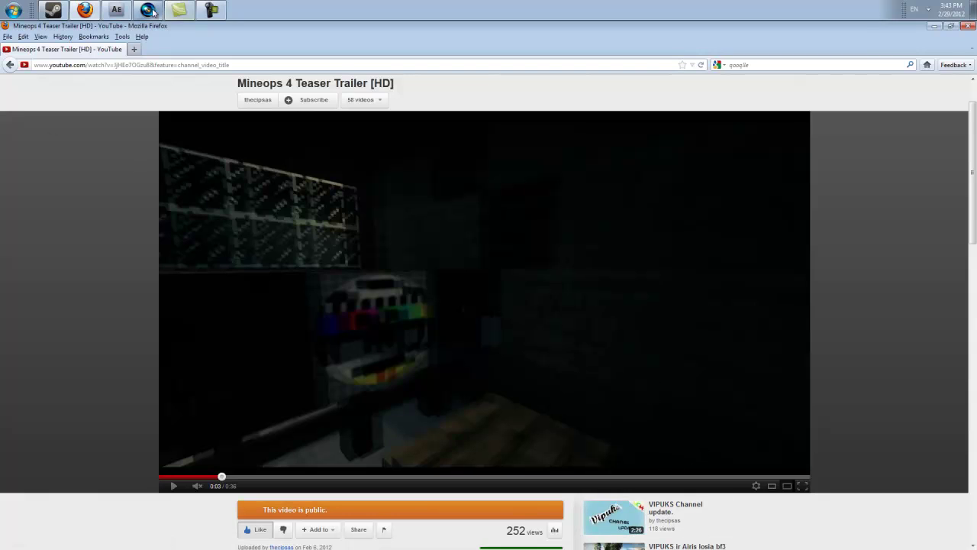
left_click(116, 10)
- Try other positions for the minecraft video layer, and undo the layer moves
left_click_drag(402, 204, 528, 209)
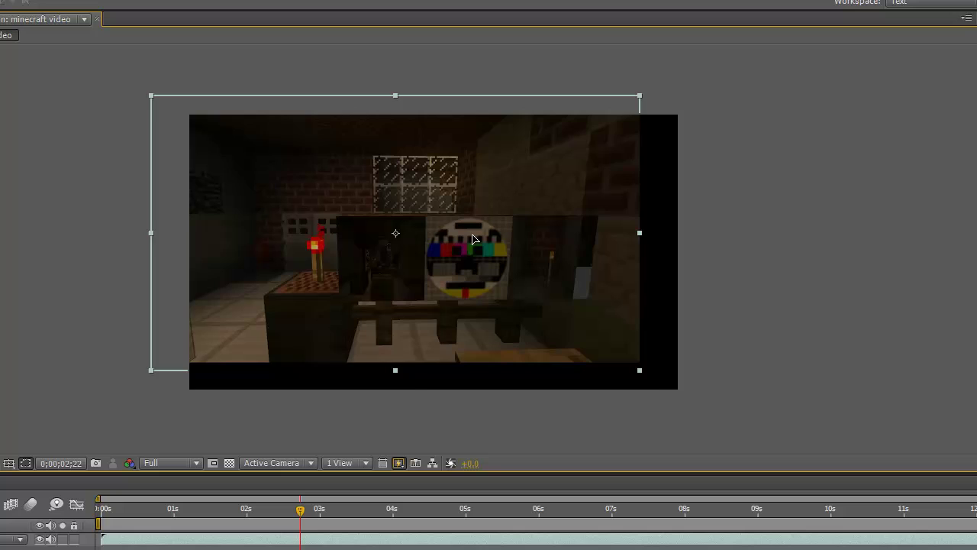
left_click_drag(474, 240, 432, 210)
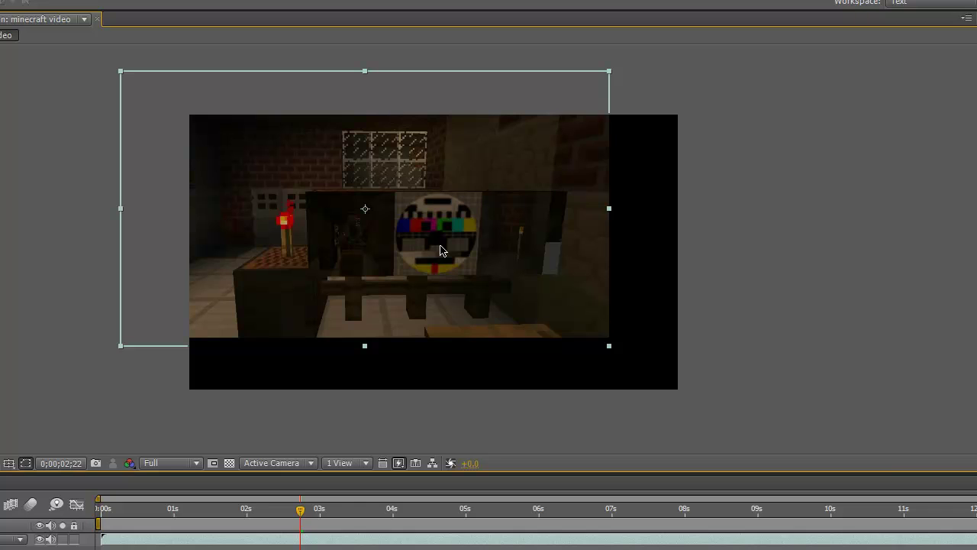
key("ctrl+z")
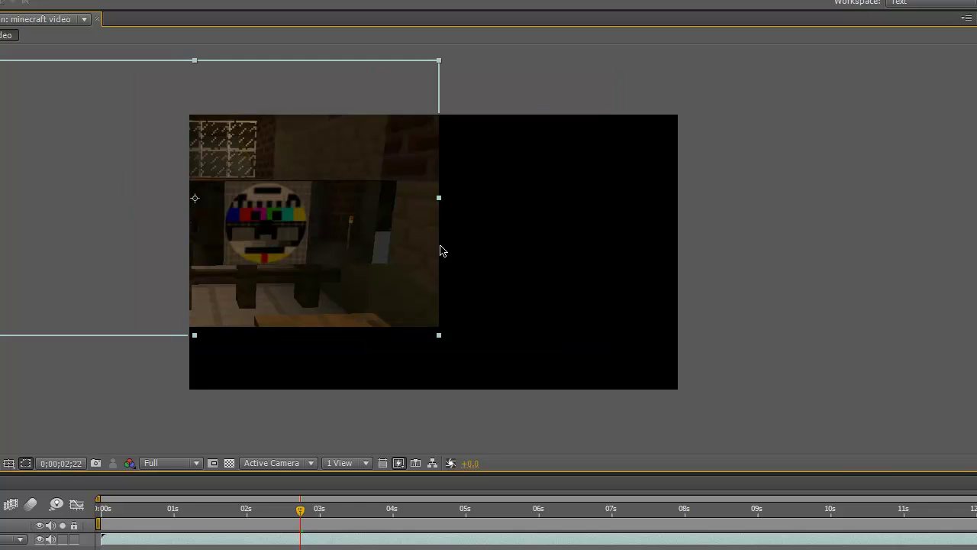
key("ctrl+z")
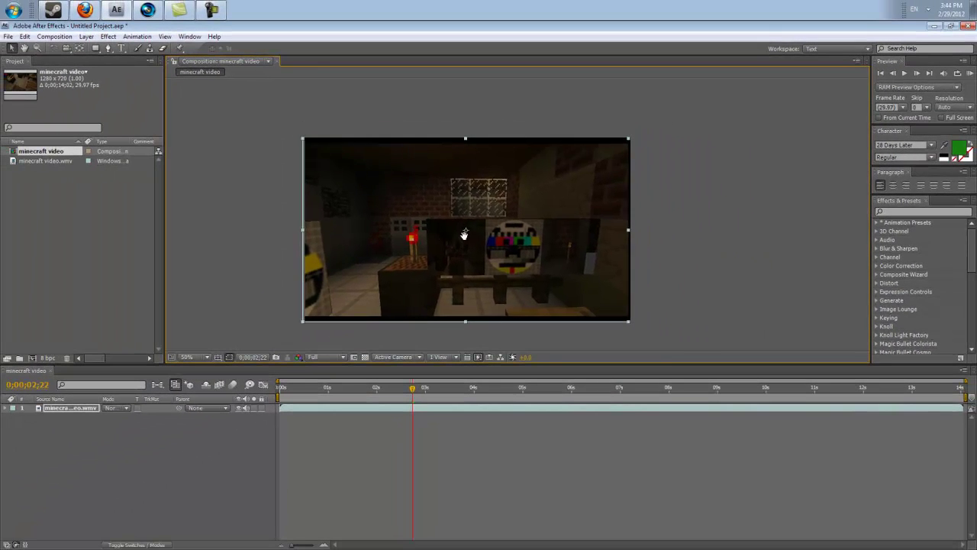
- Try enlarging the minecraft video layer slightly so its black bars extend beyond the composition frame
left_click_drag(464, 235, 399, 164)
scroll(582, 269, "up", 1)
left_click_drag(463, 211, 524, 214)
scroll(576, 231, "down", 1)
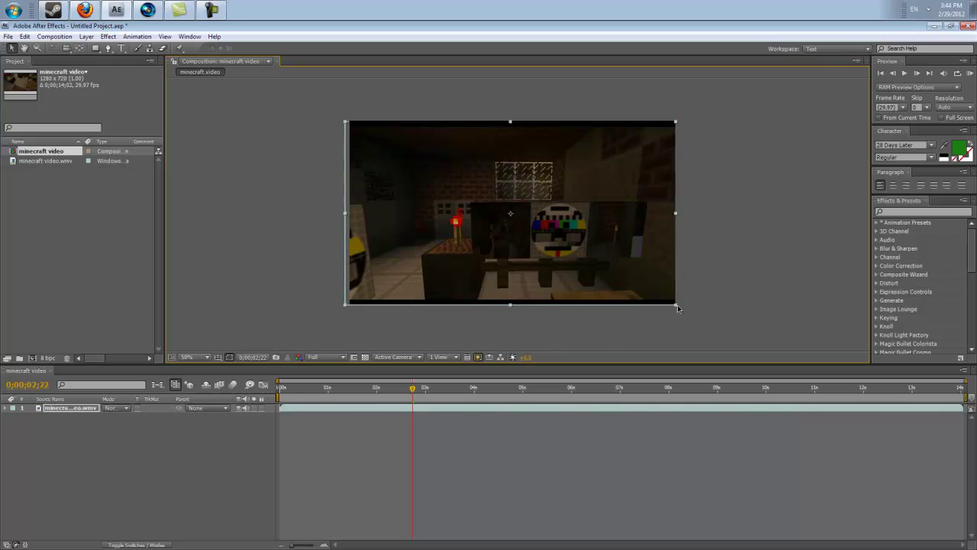
left_click_drag(677, 308, 682, 313)
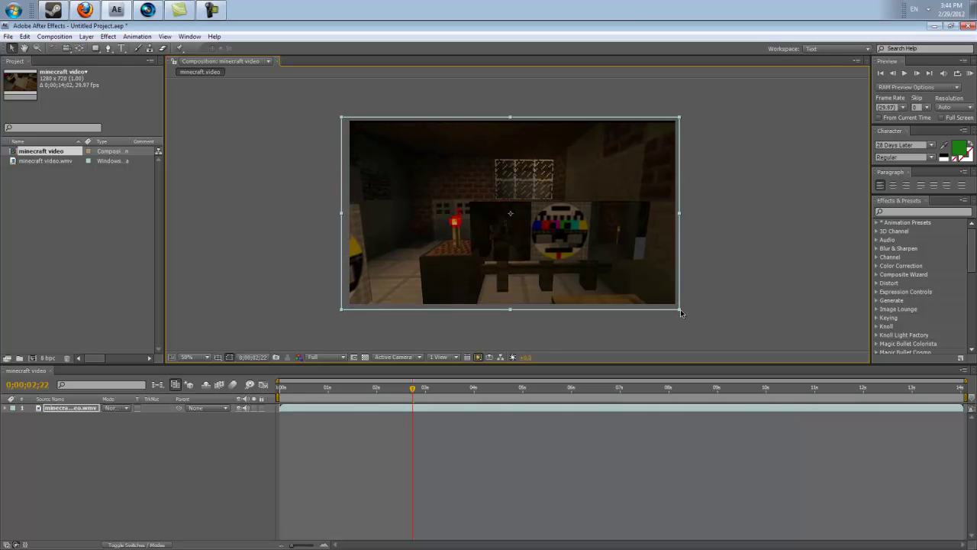
- Scrub through the clip to check the enlarged framing, and return the playhead to 0;00;02;22
left_click_drag(413, 392, 348, 397)
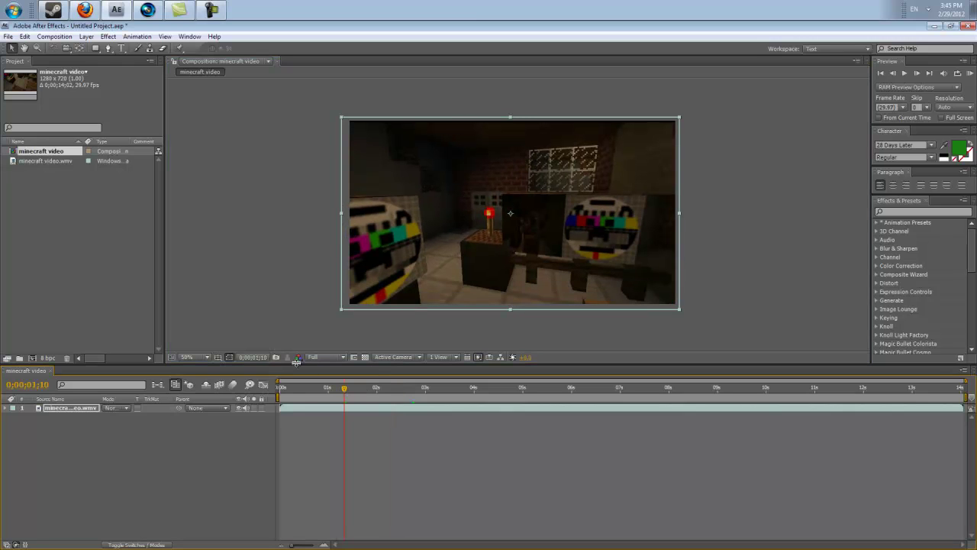
left_click_drag(301, 391, 504, 397)
left_click_drag(580, 393, 660, 389)
left_click(403, 389)
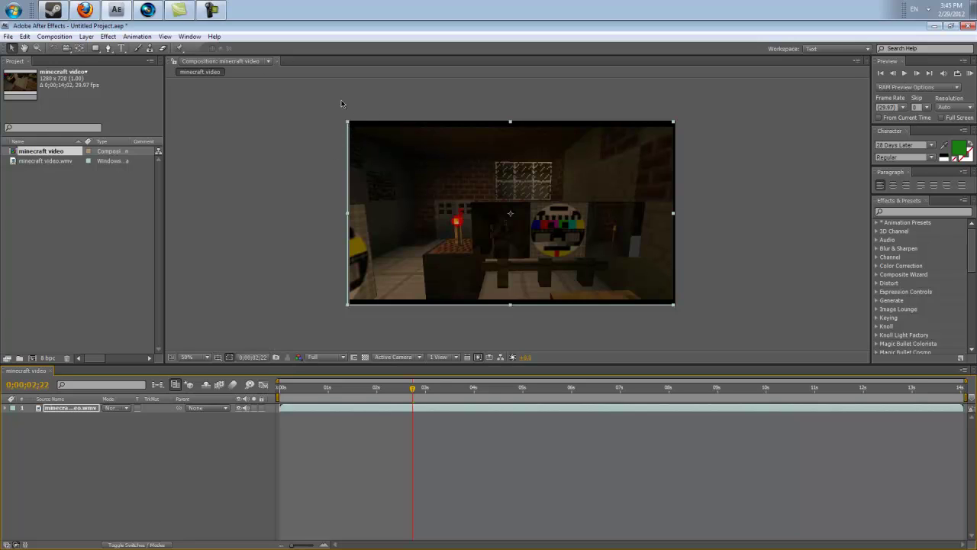
- Browse the effect categories without applying one, and nudge the minecraft video layer slightly up and right
left_click(111, 38)
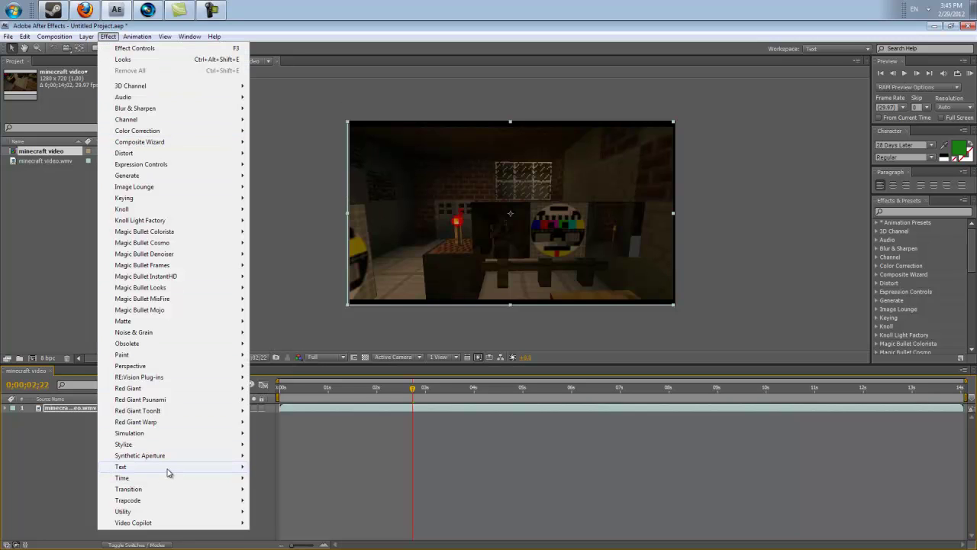
left_click(401, 107)
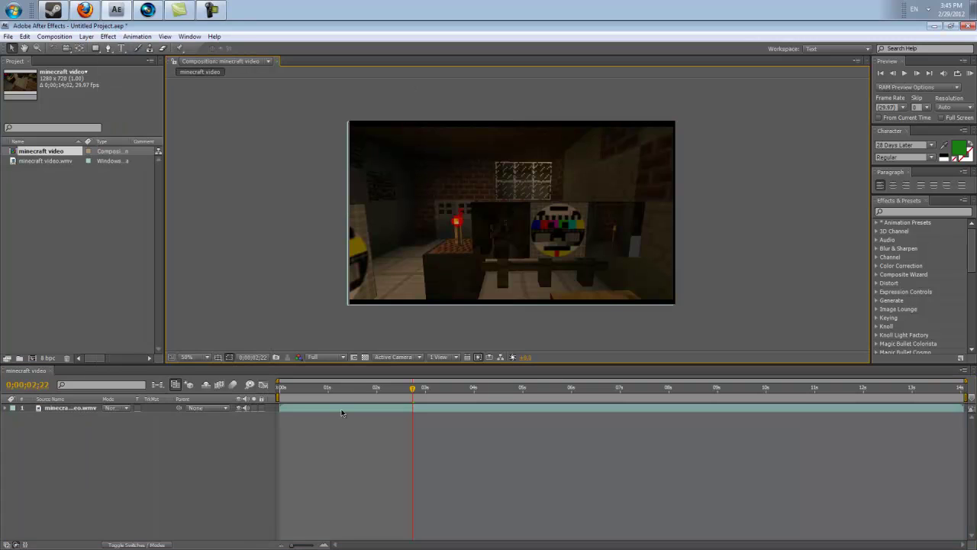
mouse_move(506, 243)
left_mouse_down()
mouse_move(511, 218)
mouse_move(476, 273)
mouse_move(512, 239)
left_mouse_up()
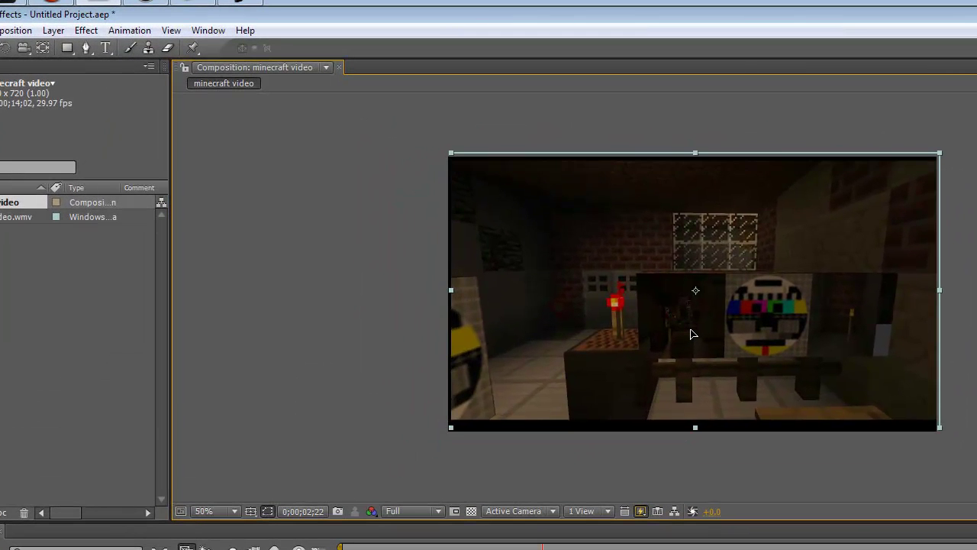
- Shift the minecraft video layer slightly down and left to align its side edges with the composition frame
mouse_move(691, 334)
left_mouse_down()
mouse_move(694, 353)
mouse_move(484, 332)
mouse_move(504, 377)
mouse_move(603, 313)
mouse_move(689, 342)
left_mouse_up()
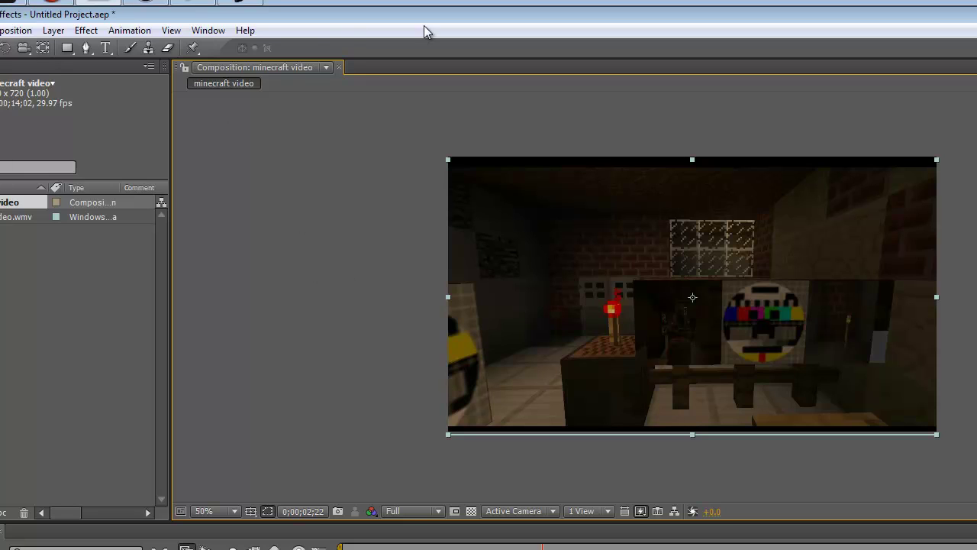
left_click(67, 49)
left_click(53, 31)
left_click(426, 27)
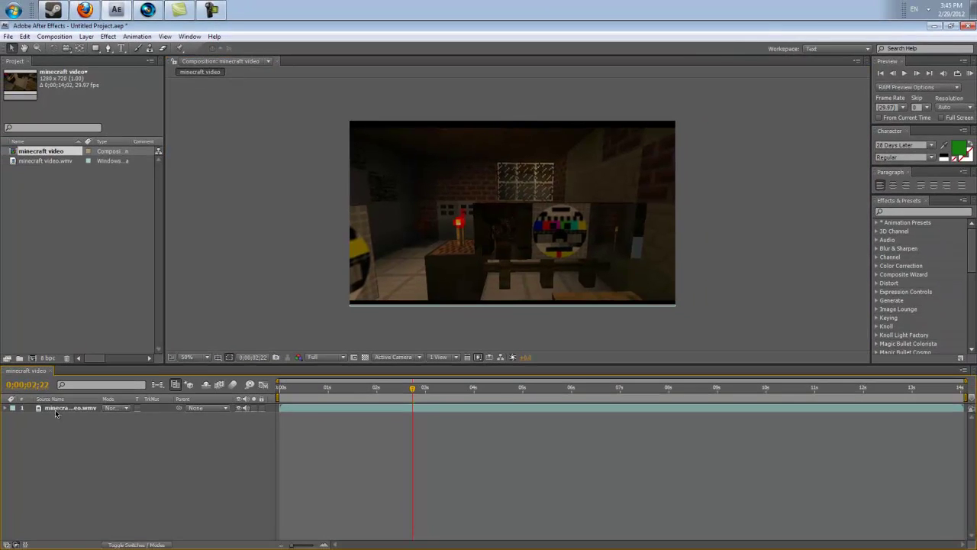
- Select the minecraft video layer and look through the available effects for the Magic Bullet plug-ins
left_click(48, 442)
left_click(105, 41)
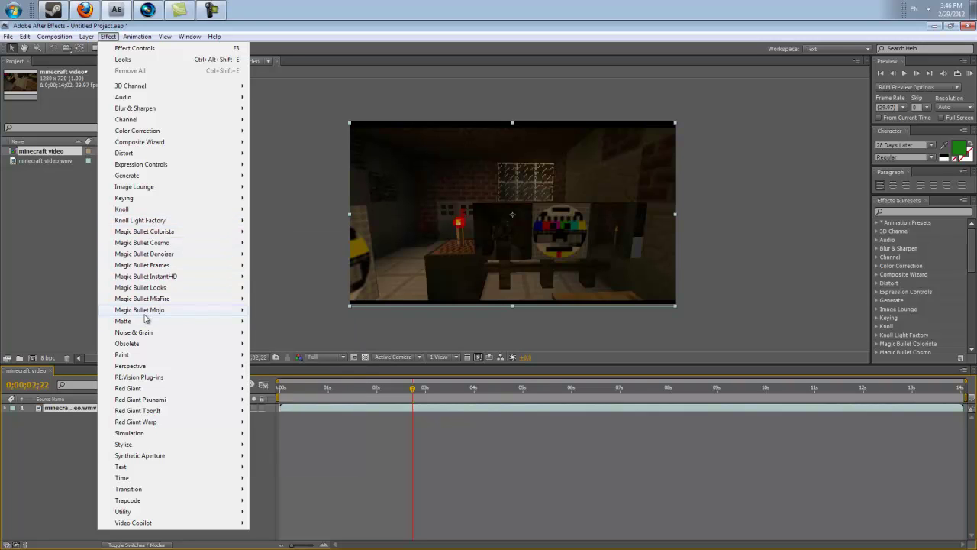
mouse_move(149, 380)
mouse_move(242, 525)
mouse_move(195, 276)
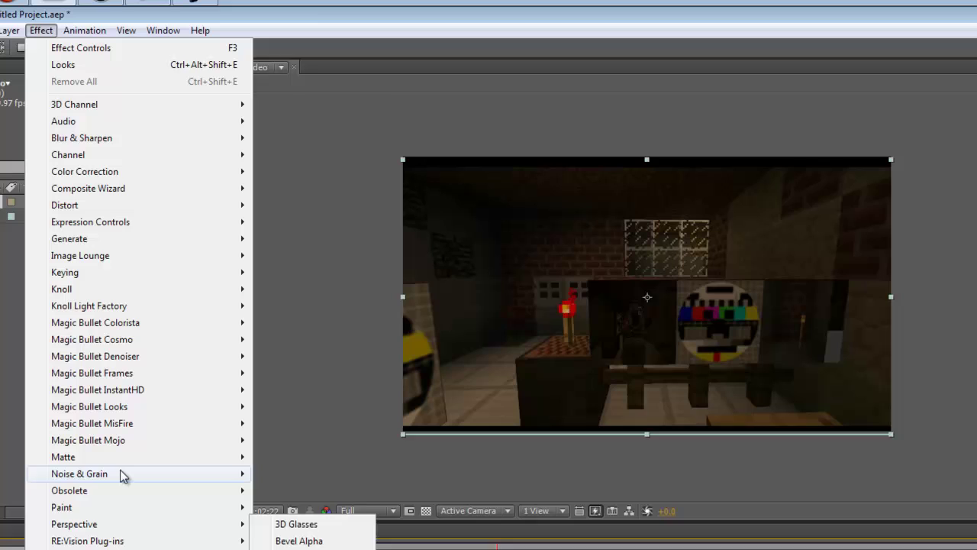
mouse_move(122, 474)
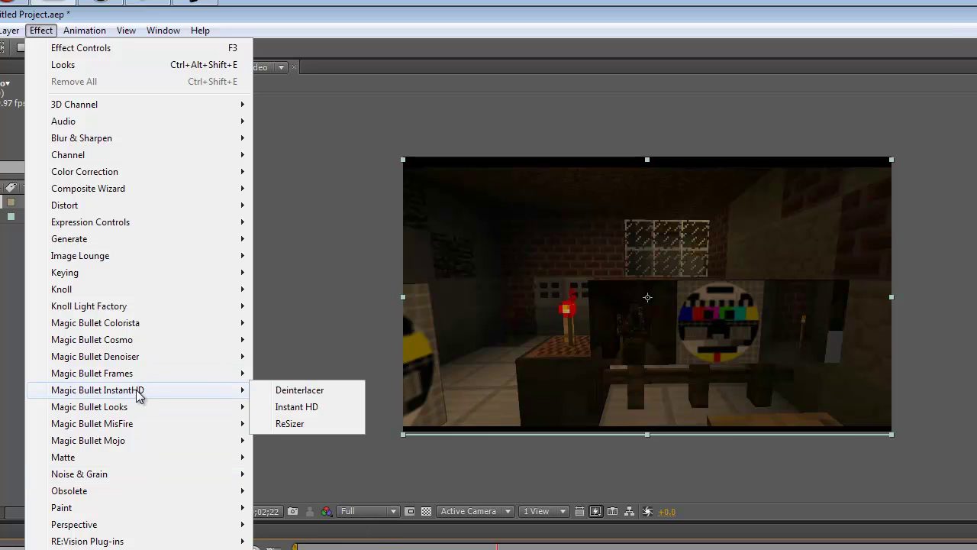
mouse_move(135, 410)
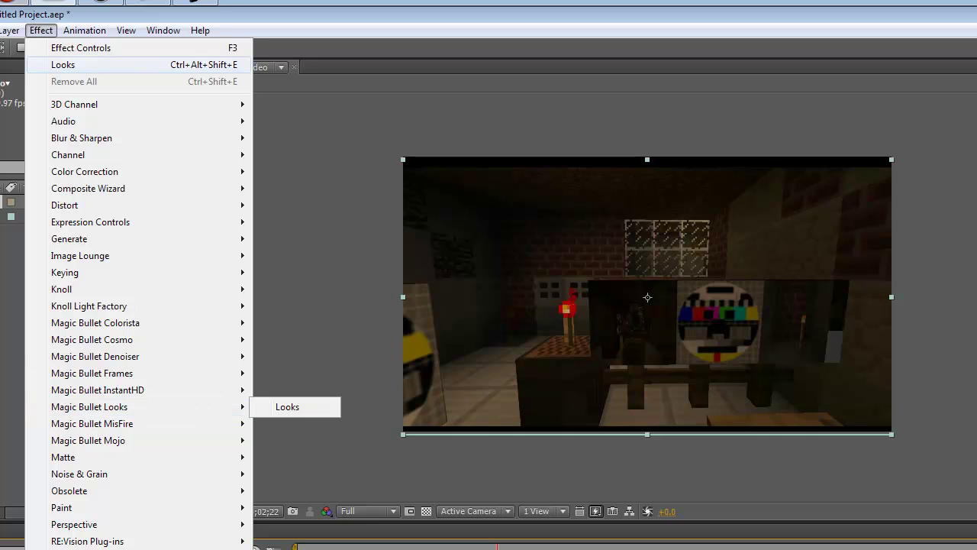
- Switch to Firefox, load Google, and search for "magic bullet"
left_click(187, 4)
left_click(84, 49)
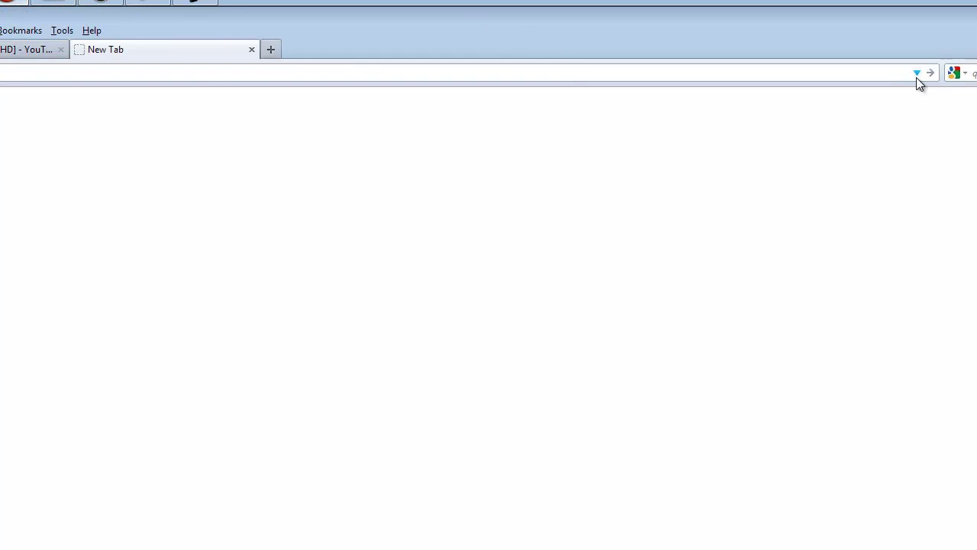
left_click(917, 72)
left_click(160, 167)
type("mag")
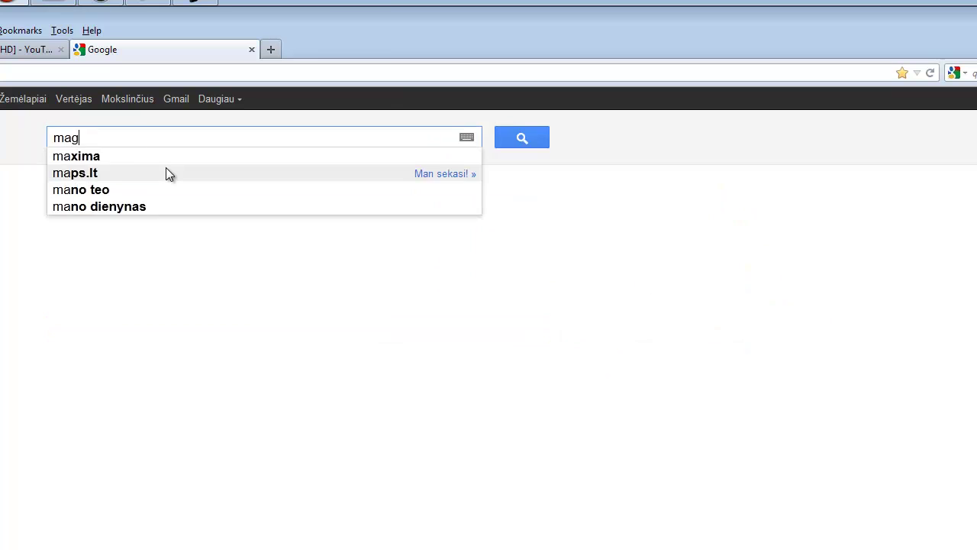
type("ic bullet")
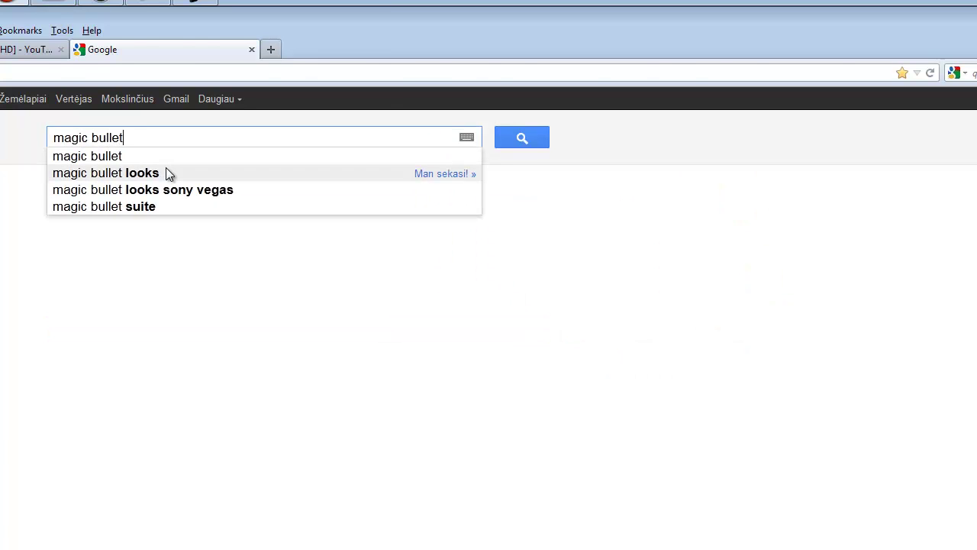
key("Return")
- Look over Red Giant's Magic Bullet Suite 11.2 product page, close it, and return to After Effects
middle_click(307, 242)
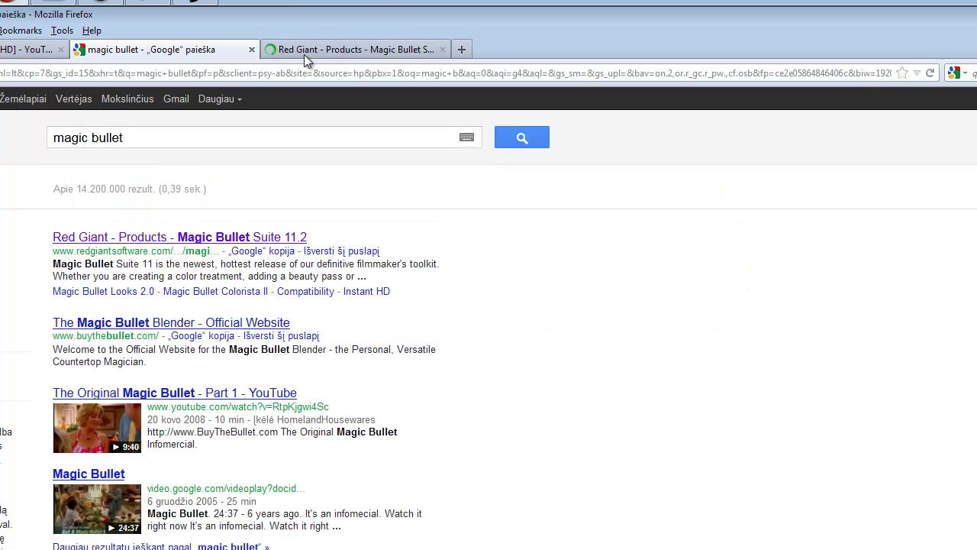
left_click(302, 48)
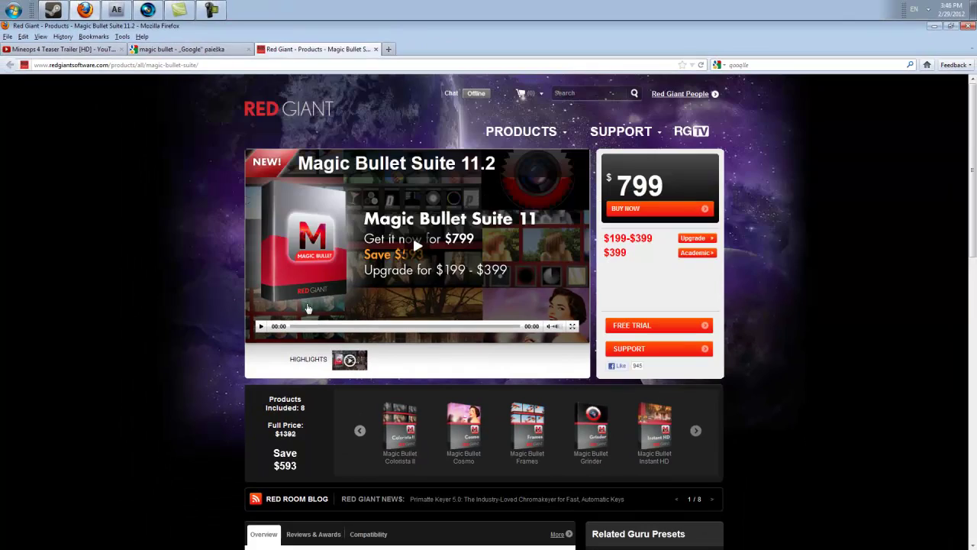
scroll(307, 308, "down", 10)
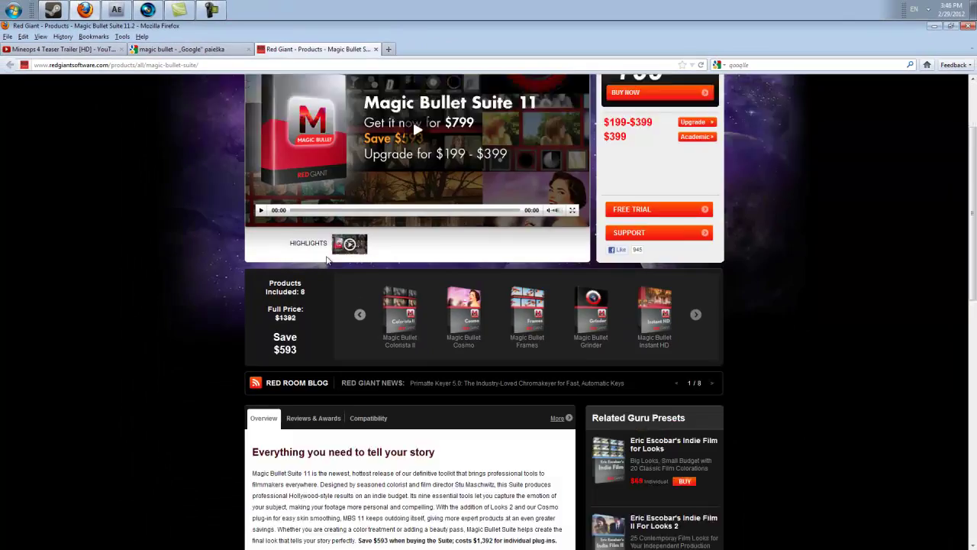
scroll(400, 345, "up", 3)
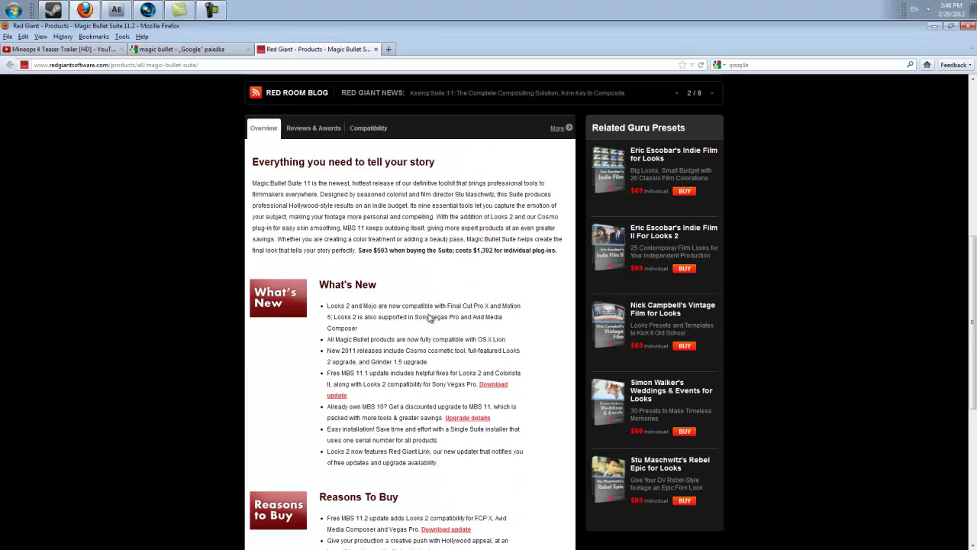
scroll(348, 414, "down", 2)
scroll(348, 413, "up", 8)
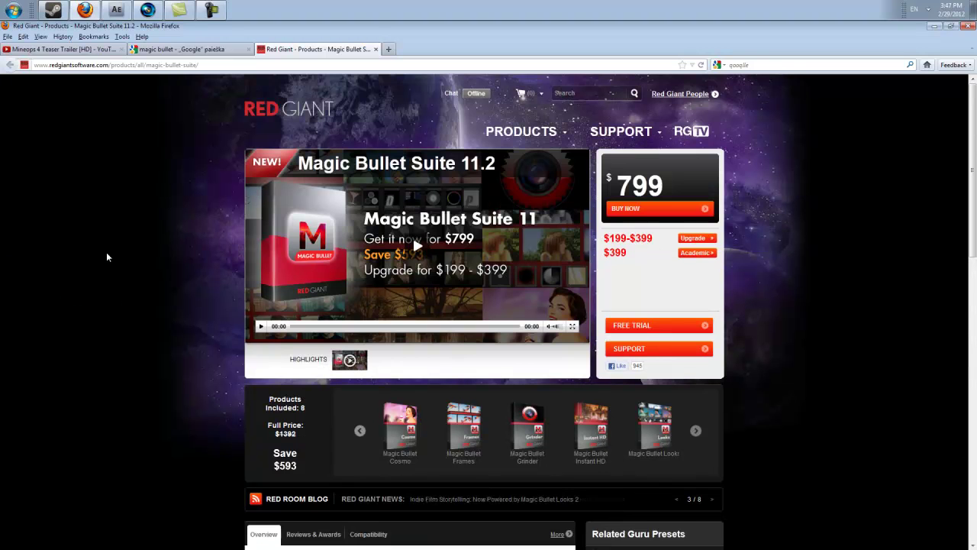
left_click(374, 49)
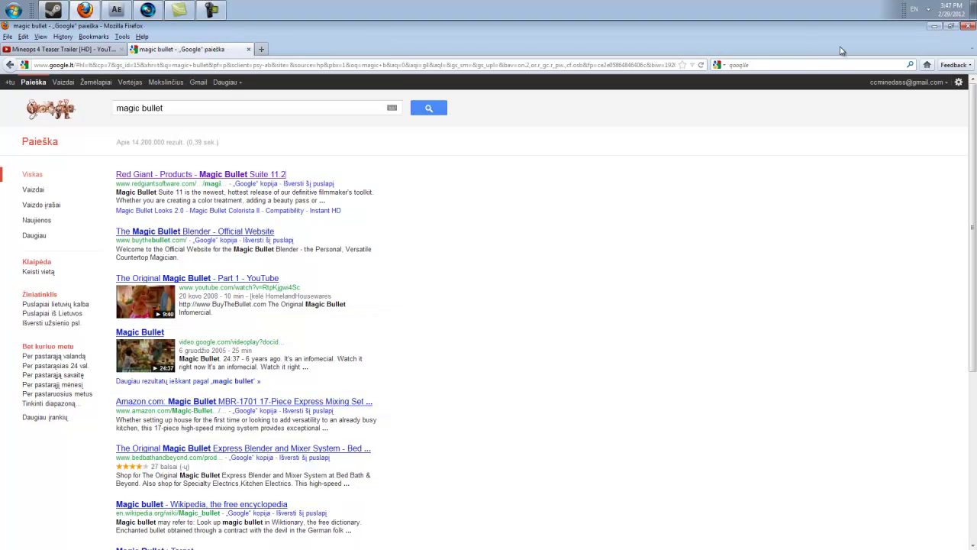
left_click(934, 26)
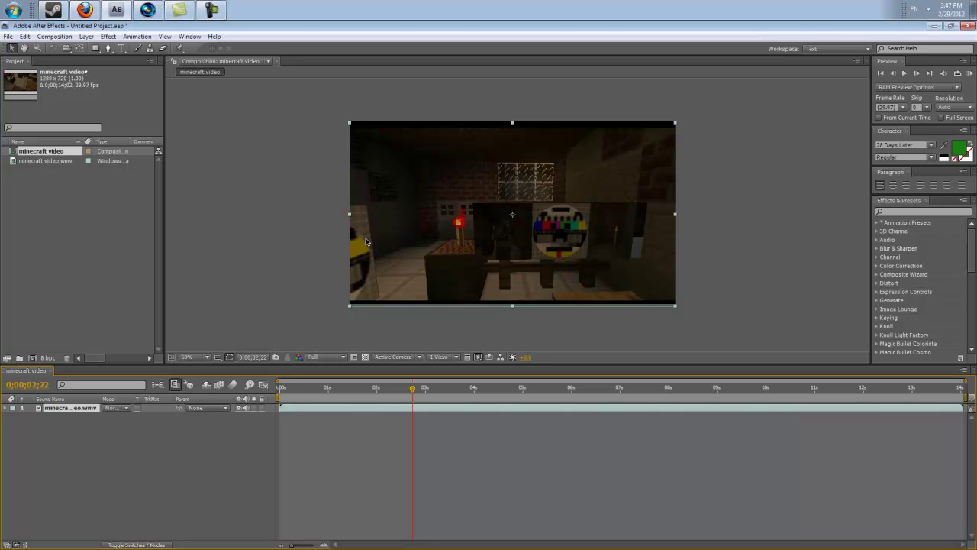
- Apply the Magic Bullet Looks effect to the minecraft video layer and open its look for editing
left_click(108, 36)
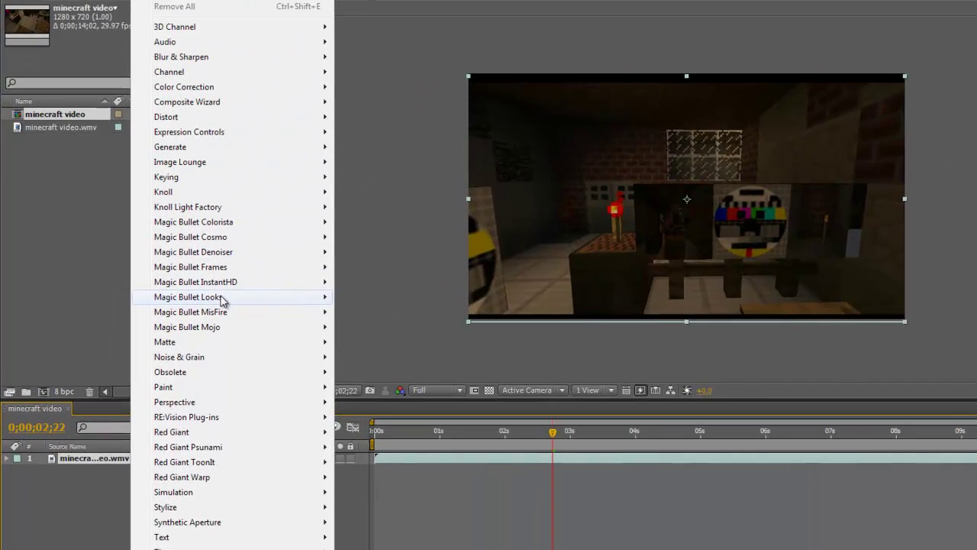
mouse_move(191, 287)
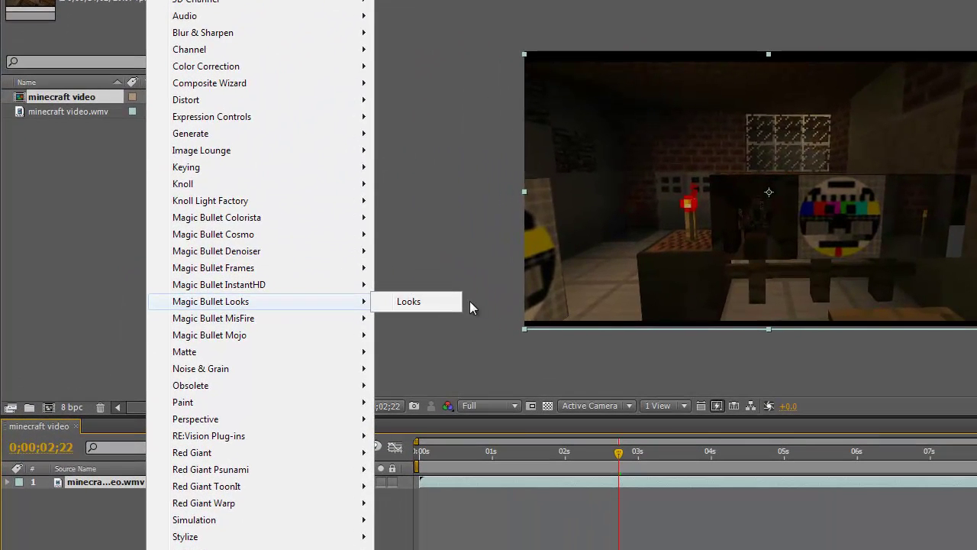
left_click(405, 303)
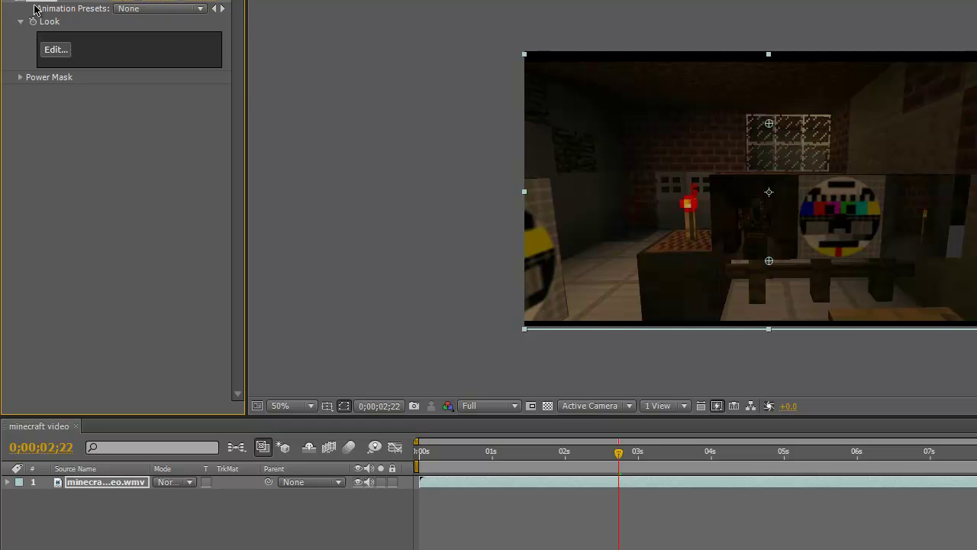
left_click(60, 51)
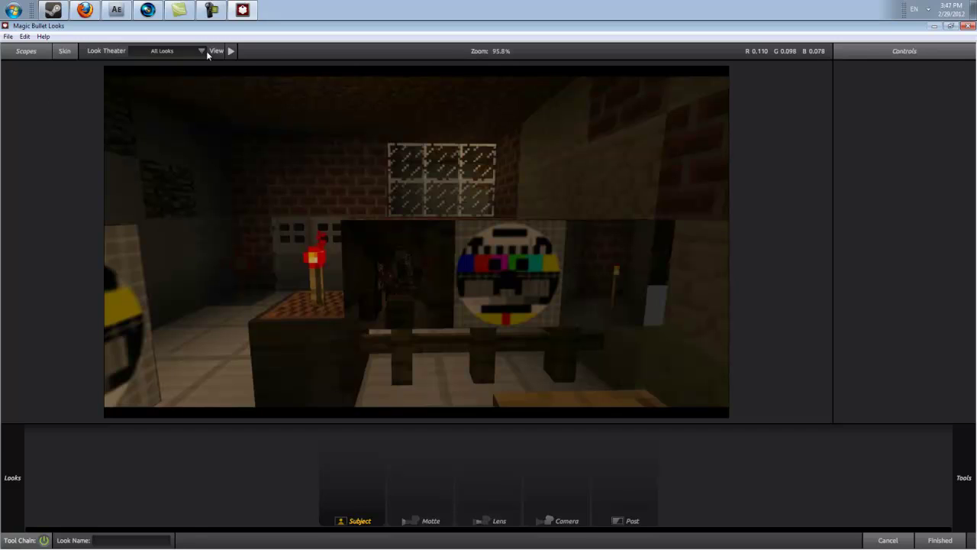
- Preview the Acrez thx looks in Look Theater and finish with the Look05-Cold look applied
left_click(200, 51)
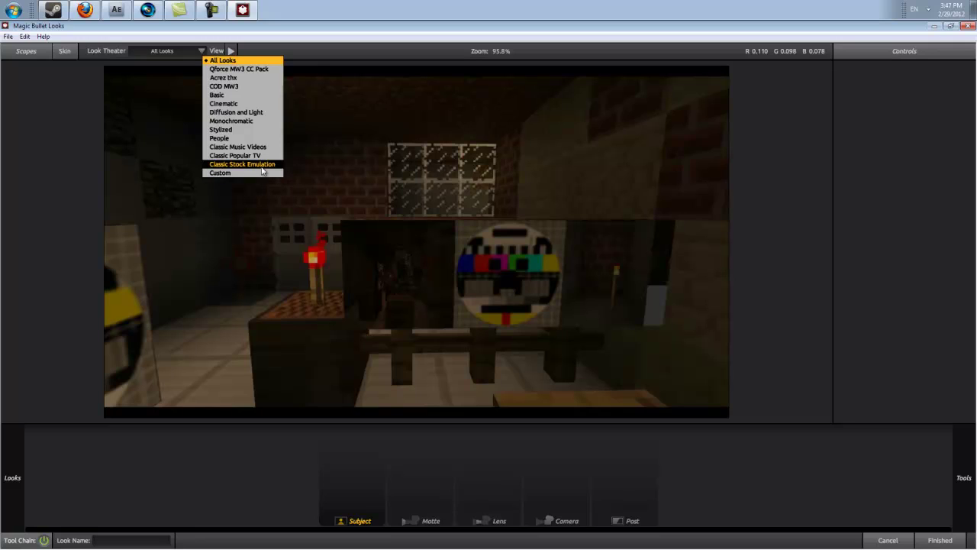
left_click(246, 77)
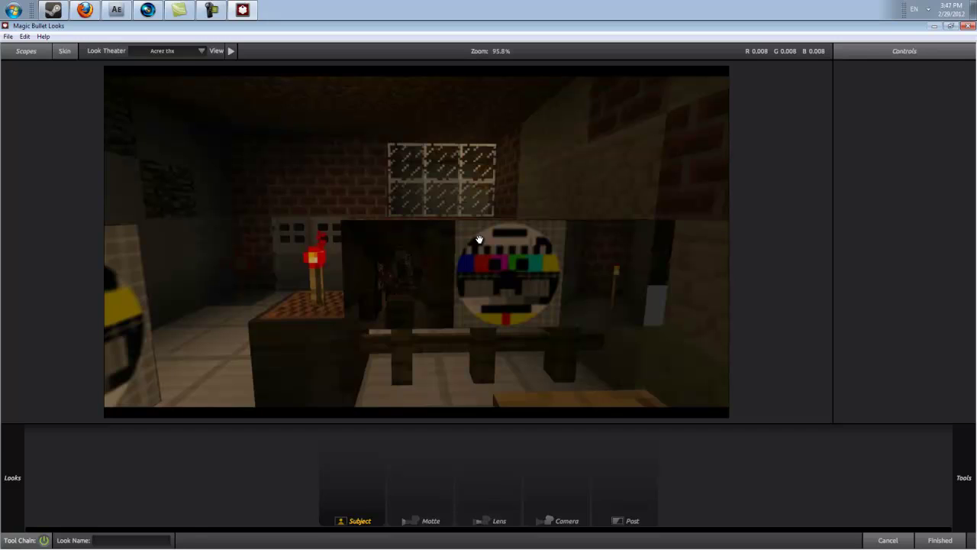
left_click(203, 51)
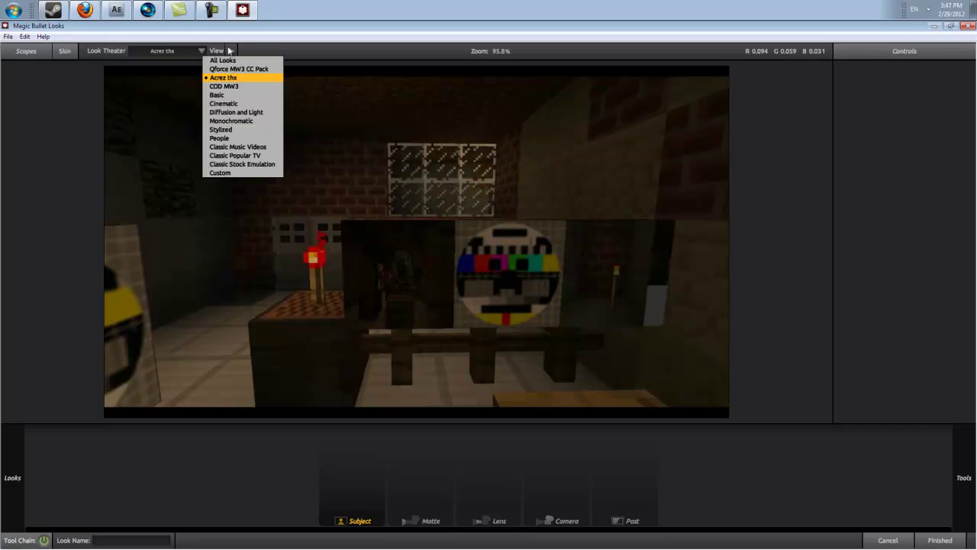
left_click(231, 52)
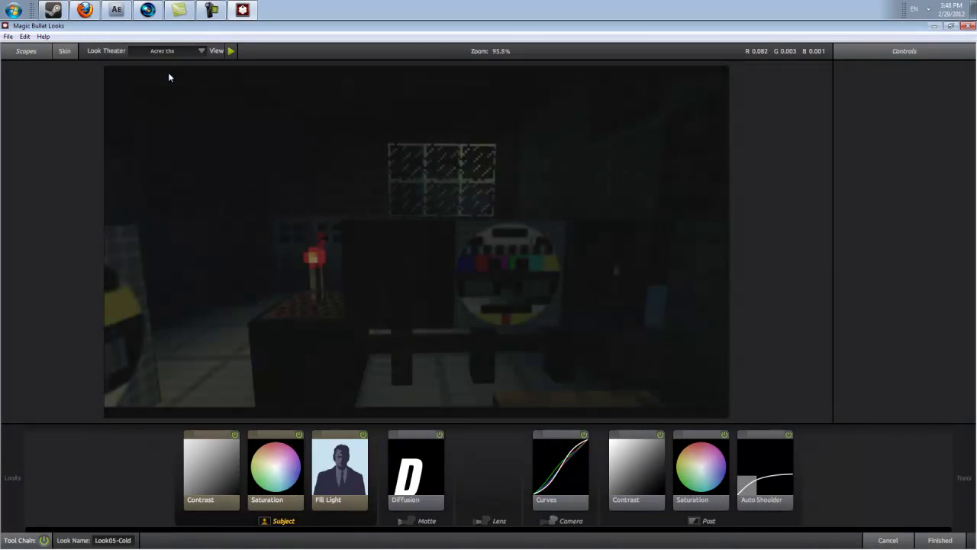
left_click(956, 543)
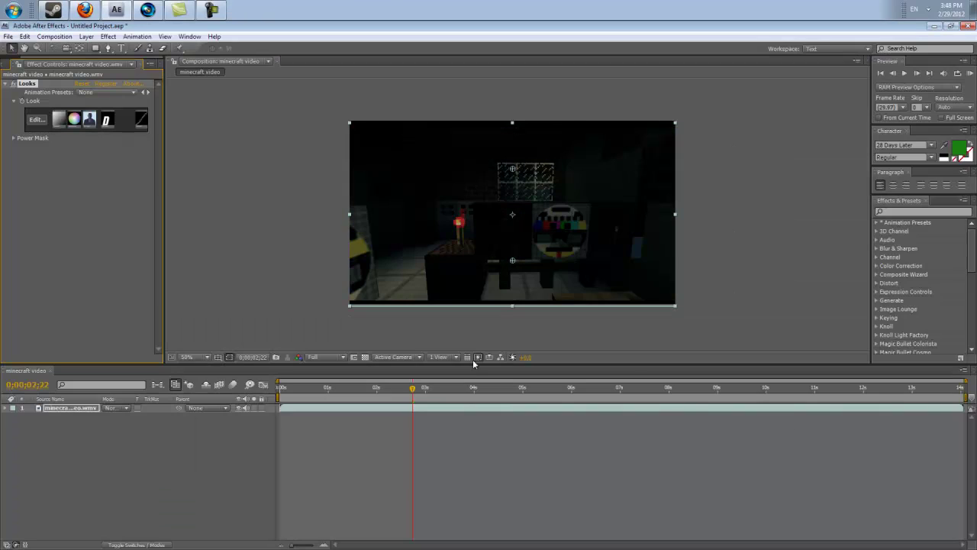
- Scrub the clip between about two and four seconds to check the applied look
mouse_move(404, 384)
left_mouse_down()
mouse_move(328, 391)
mouse_move(414, 389)
left_mouse_up()
left_click(449, 388)
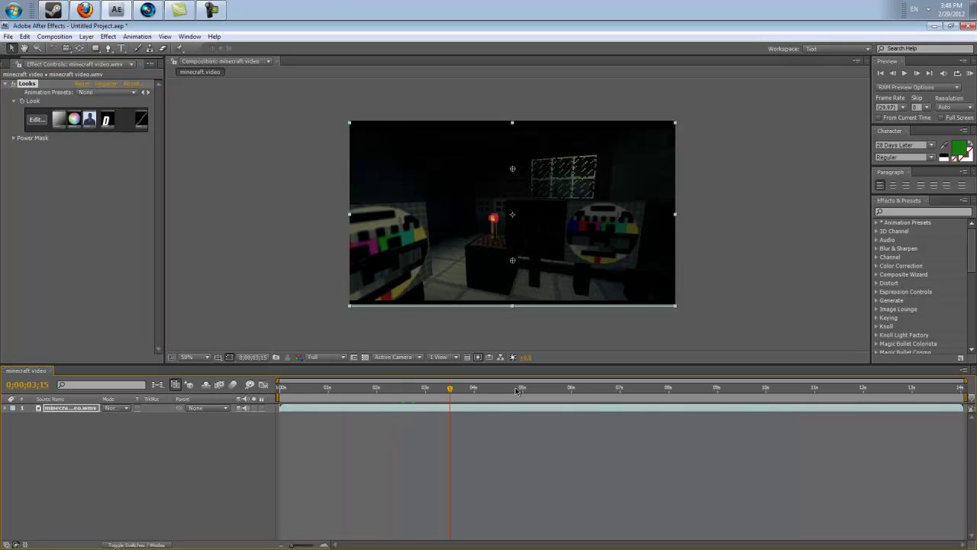
left_click(405, 394)
left_click(430, 394)
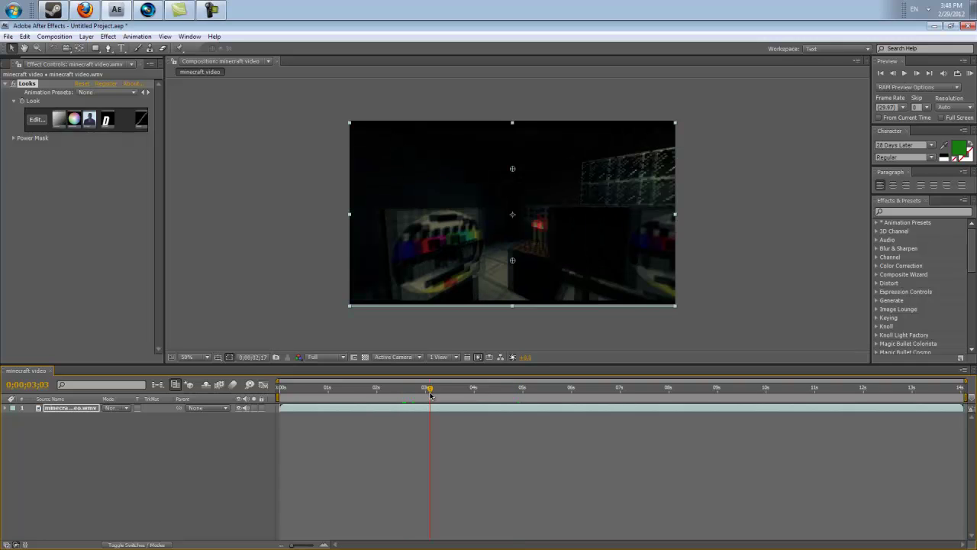
- Reopen the layer's look for editing and stop the Look Theater preview, leaving the tool chain empty
left_click(44, 122)
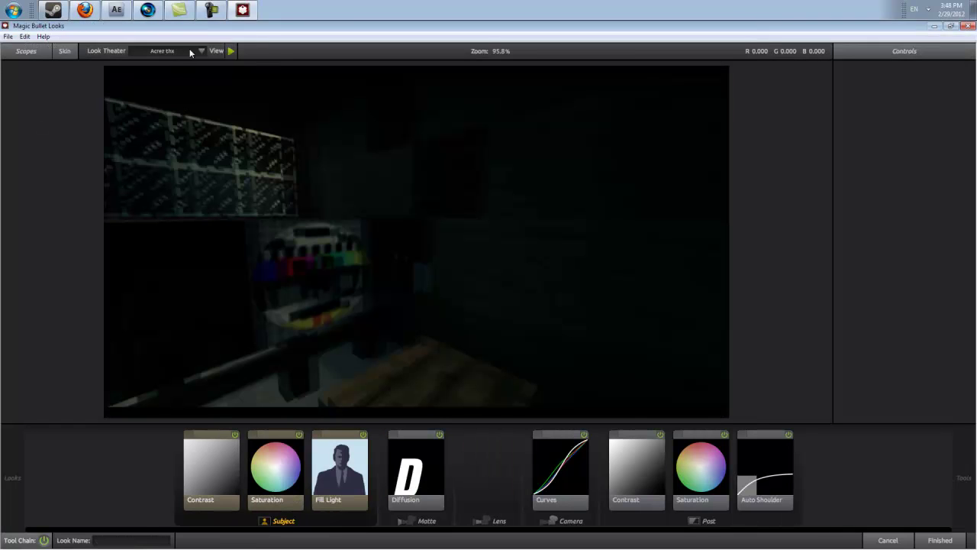
left_click(191, 52)
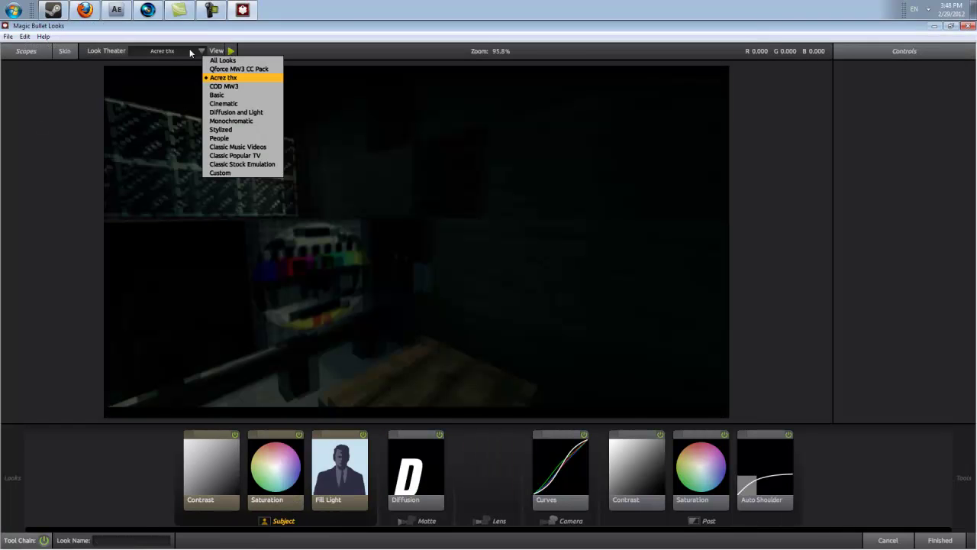
left_click(378, 46)
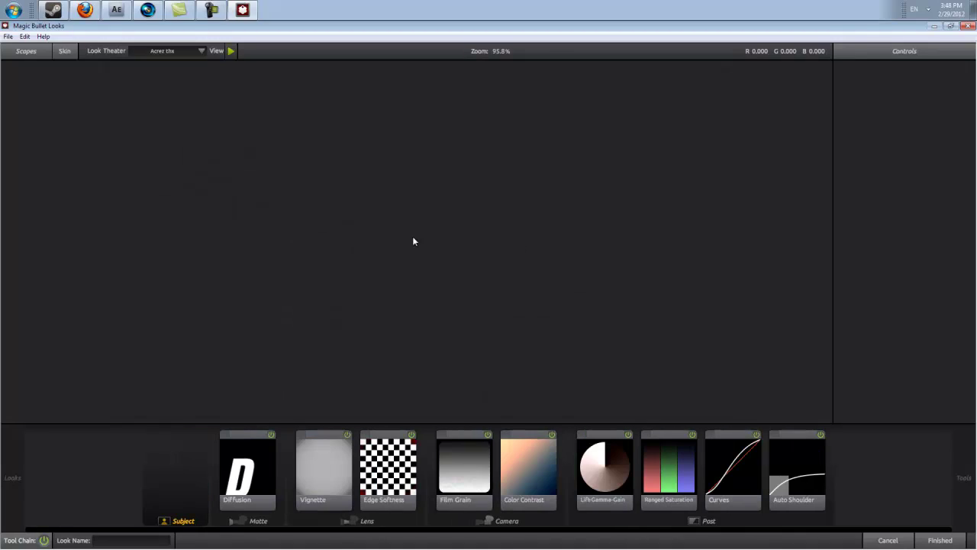
left_click(231, 50)
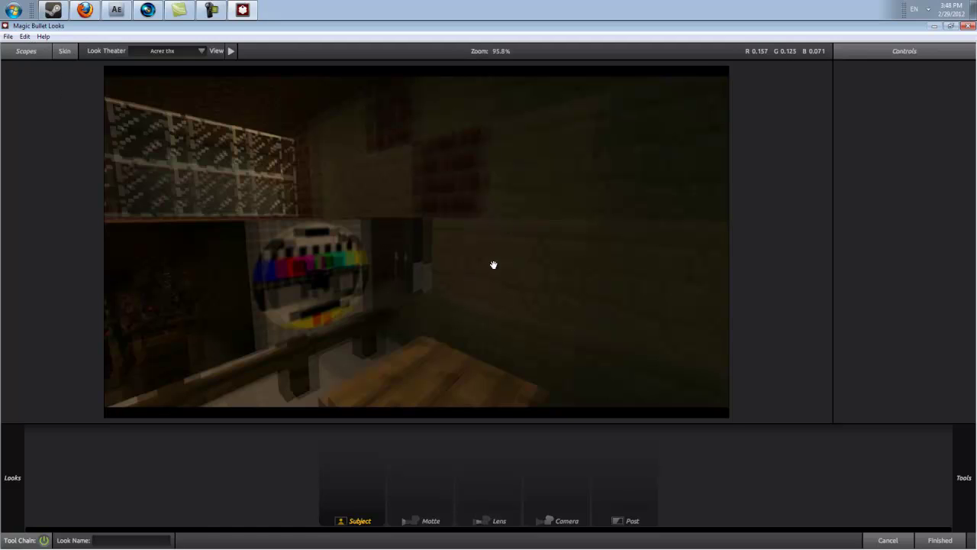
- Browse the Subject and Lens tools and add a Vignette to the lens stage of the tool chain
mouse_move(963, 478)
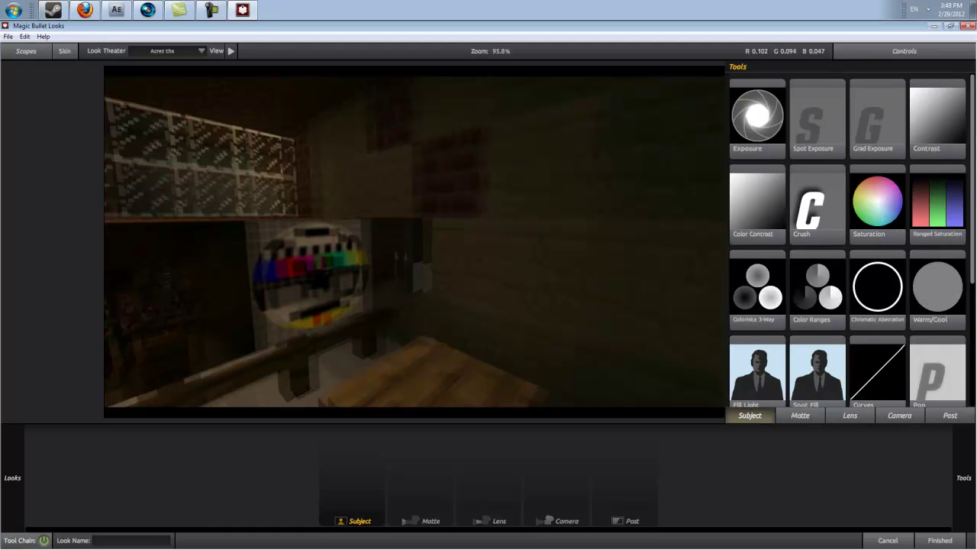
scroll(883, 200, "down", 2)
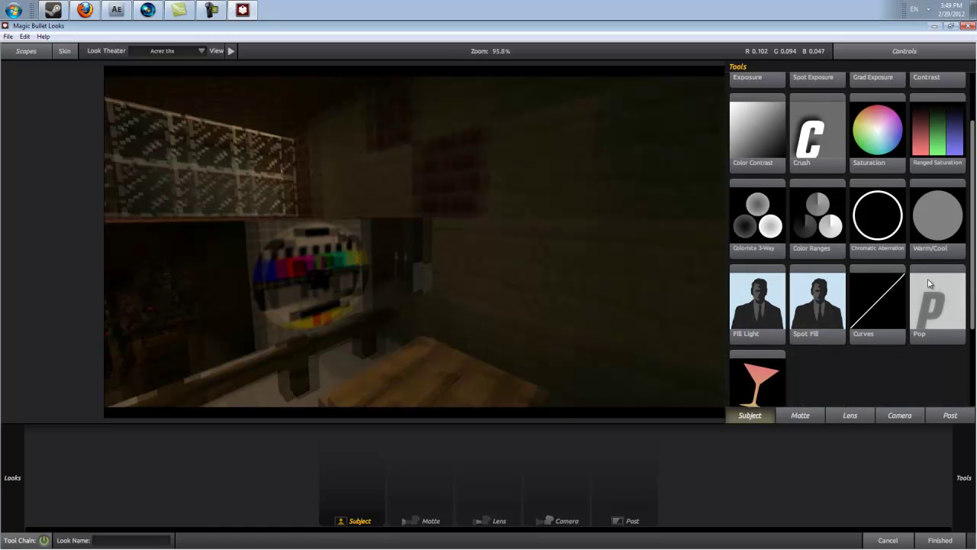
scroll(886, 325, "up", 2)
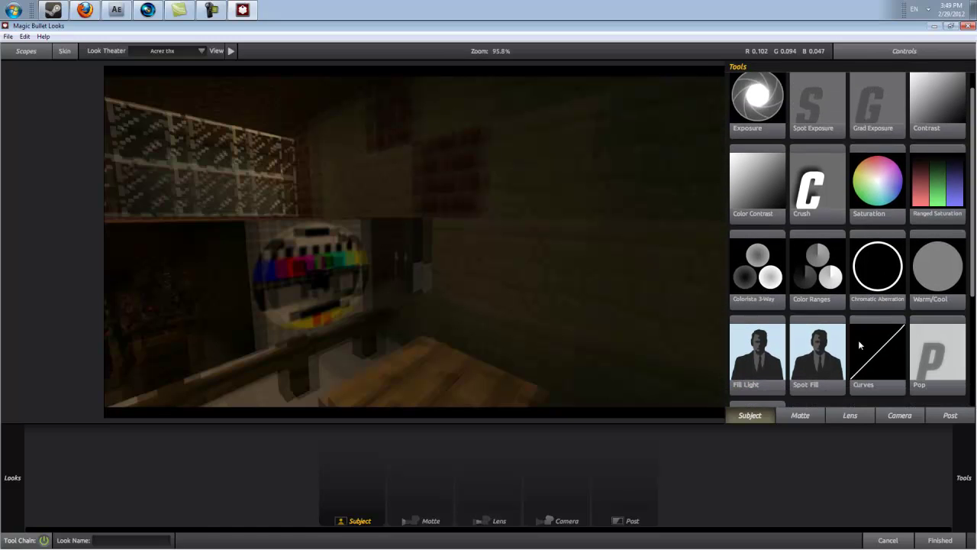
scroll(855, 347, "down", 2)
scroll(855, 362, "down", 1)
scroll(873, 366, "up", 1)
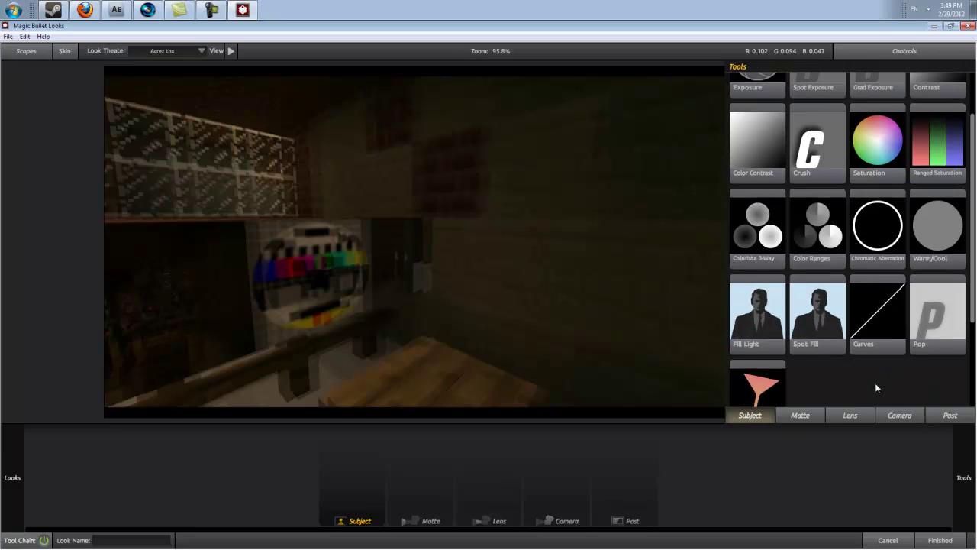
left_click(840, 416)
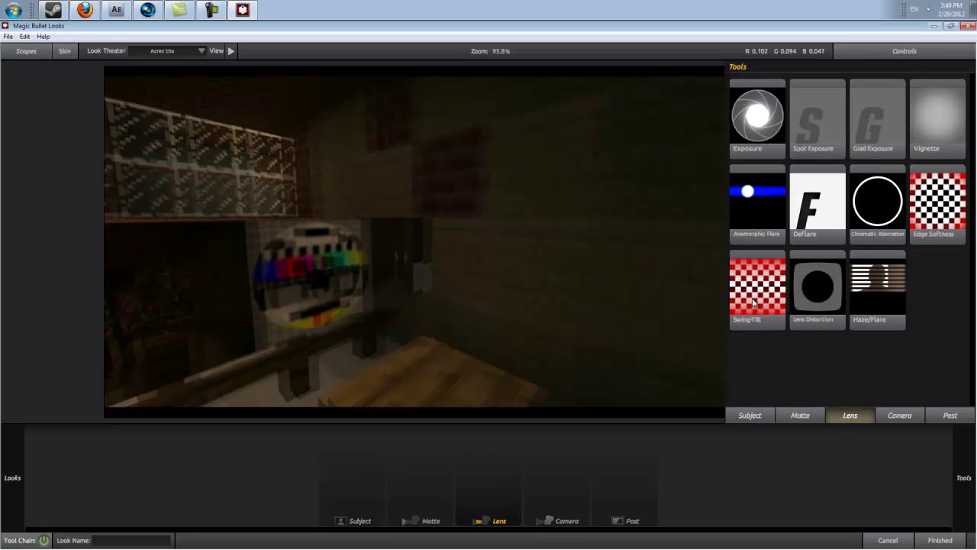
left_click_drag(938, 117, 462, 496)
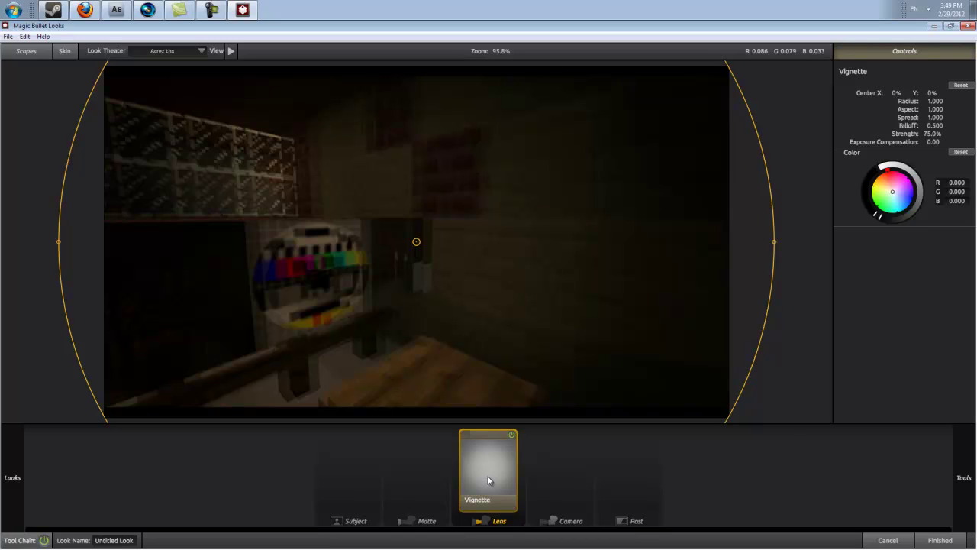
- Remove the Vignette from the chain, add it again, and lighten its colour to 0.086 in R, G and B
left_click_drag(489, 480, 891, 187)
mouse_move(939, 377)
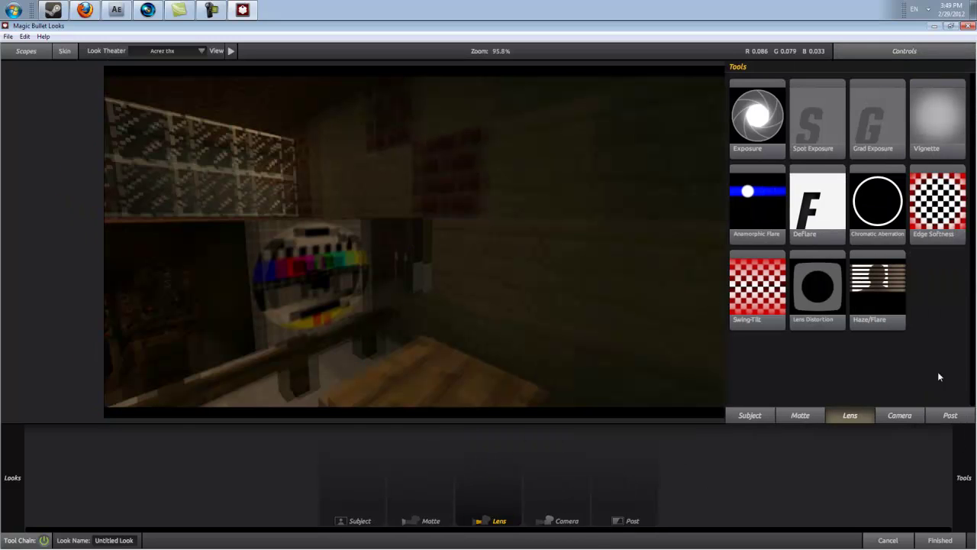
left_click_drag(946, 121, 413, 292)
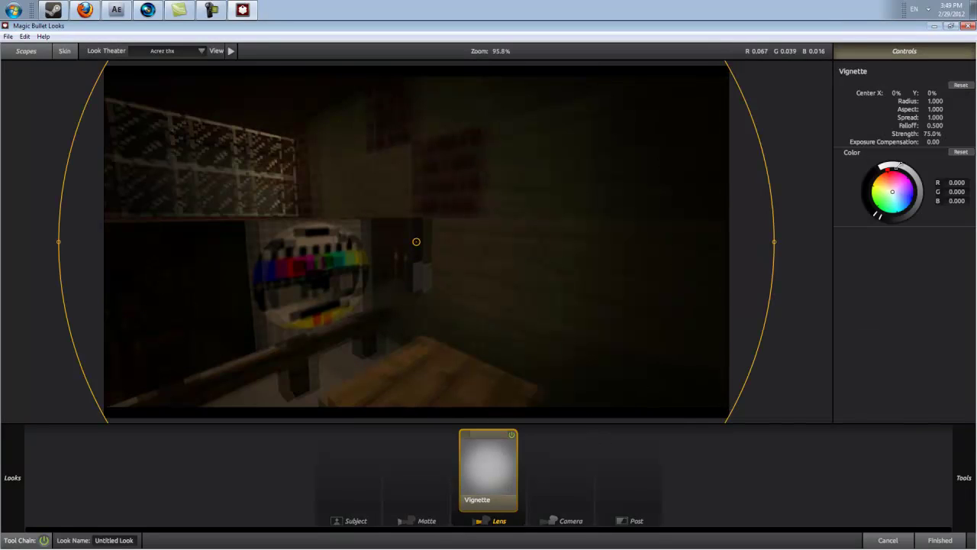
left_click_drag(888, 165, 150, 138)
mouse_move(1, 125)
left_mouse_down()
mouse_move(79, 139)
mouse_move(103, 128)
mouse_move(30, 140)
left_mouse_up()
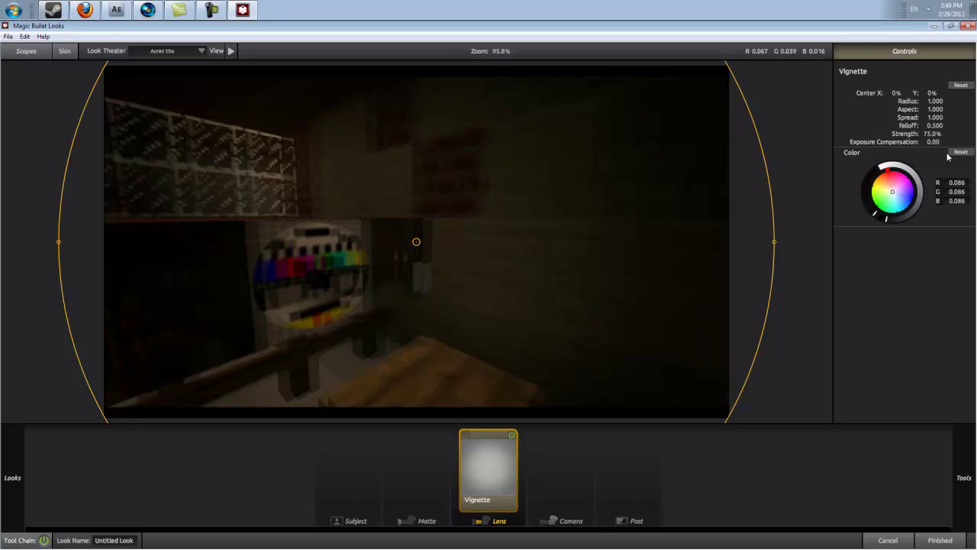
- Try a Saturation tool in the Post stage, shift its component balance, and delete it from the chain
left_click(618, 494)
mouse_move(973, 248)
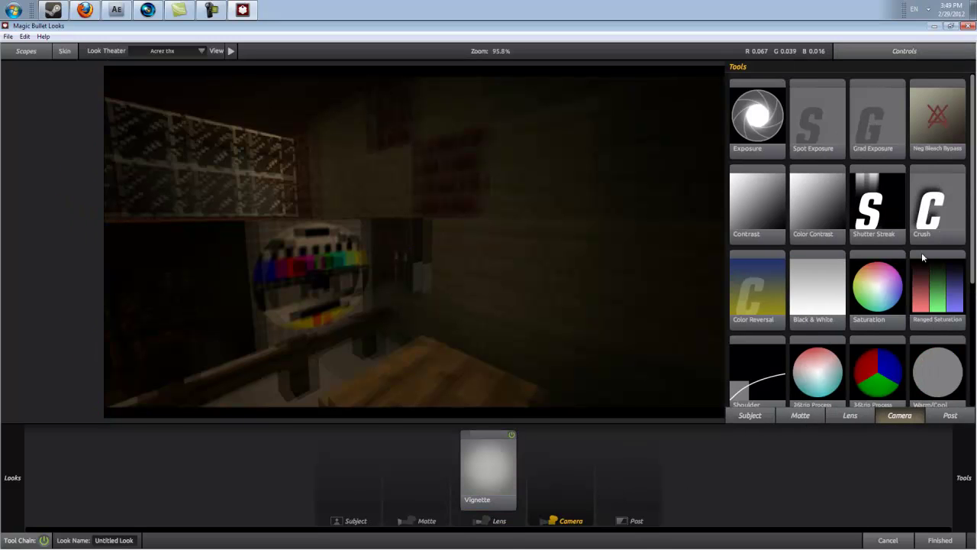
left_click_drag(882, 279, 582, 471)
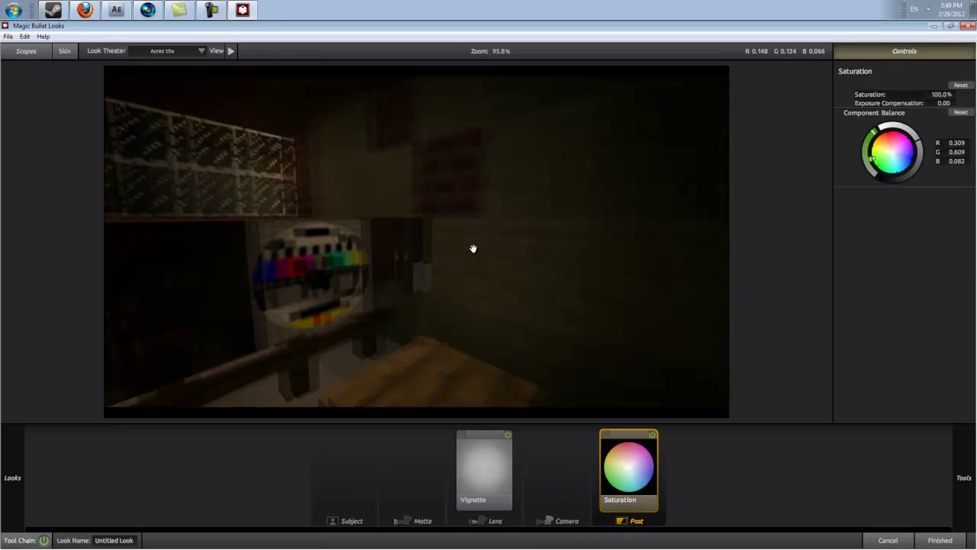
double_click(870, 135)
left_click_drag(975, 122, 839, 272)
left_click_drag(870, 159, 962, 107)
key("Delete")
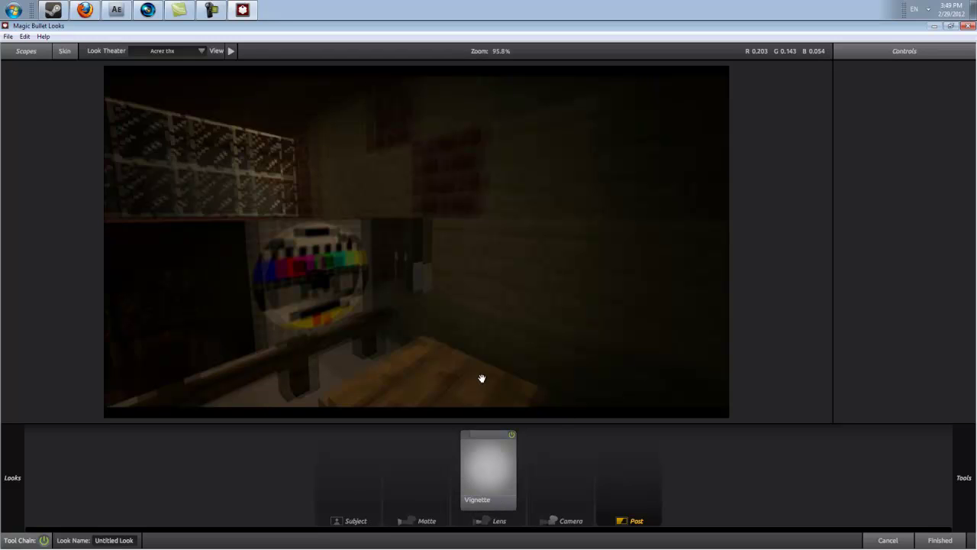
- Shrink the vignette circle in the preview and centre it over the colour test-pattern screen
left_click(512, 438)
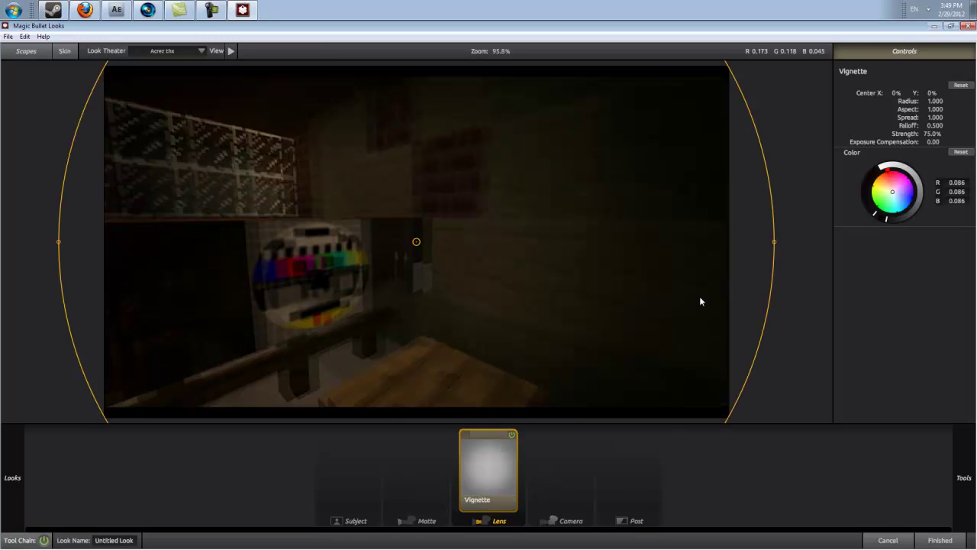
left_click_drag(764, 176, 565, 204)
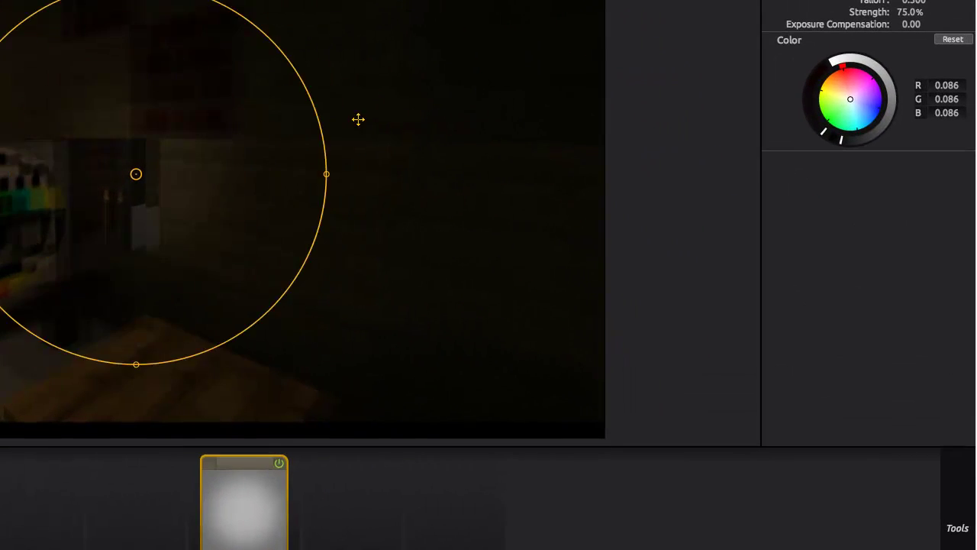
left_click_drag(358, 119, 316, 167)
left_click_drag(134, 173, 4, 191)
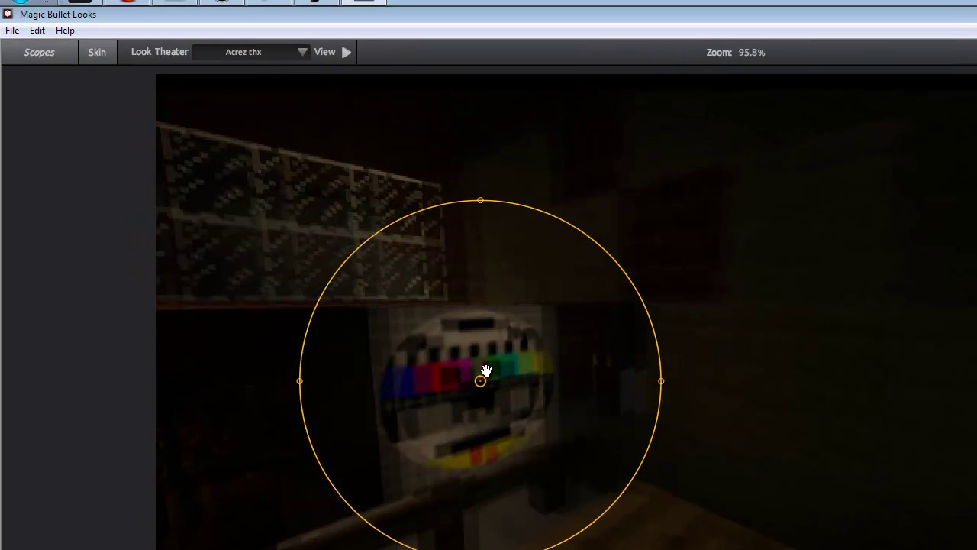
left_click_drag(486, 371, 478, 396)
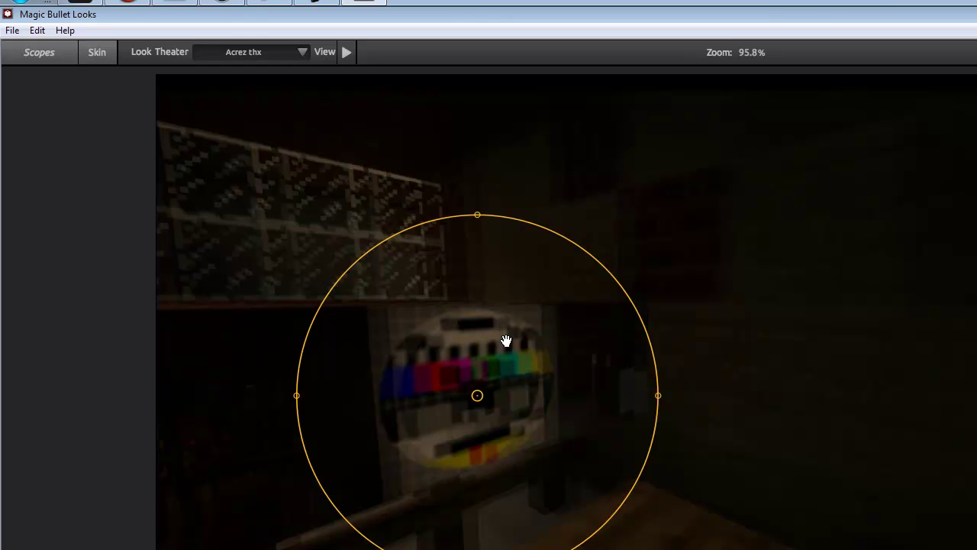
- Try resizing the vignette from its edge handles, and return to After Effects without keeping the look edits
left_click_drag(658, 396, 584, 395)
left_click_drag(478, 216, 477, 323)
left_click_drag(555, 341, 783, 106)
left_click_drag(482, 412, 642, 363)
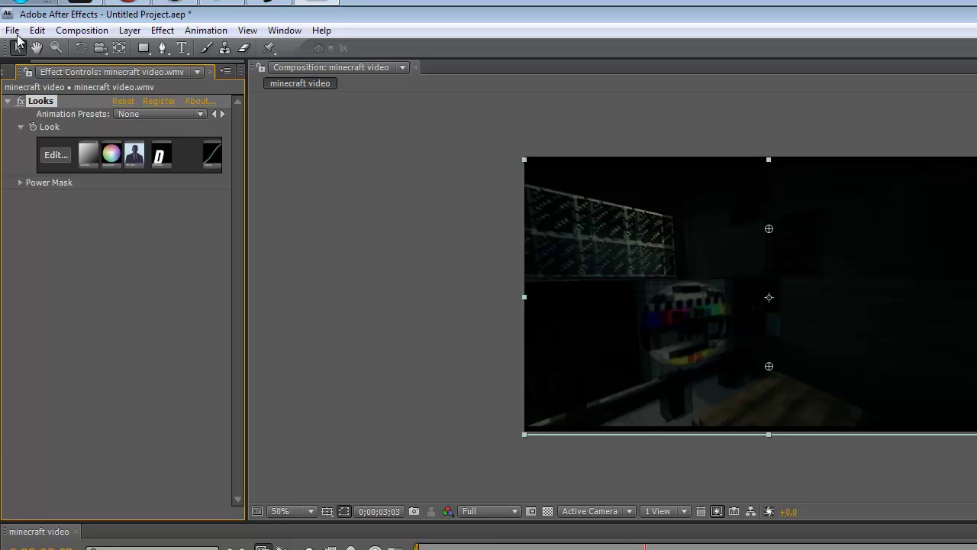
- Check the graded clip at other points in the timeline and add the minecraft video composition to the render queue
left_click(13, 30)
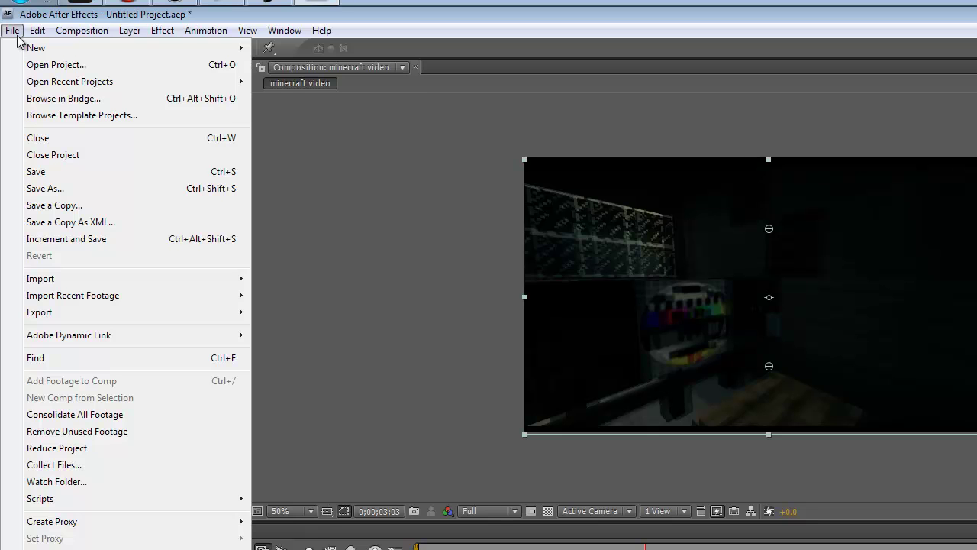
left_click(534, 18)
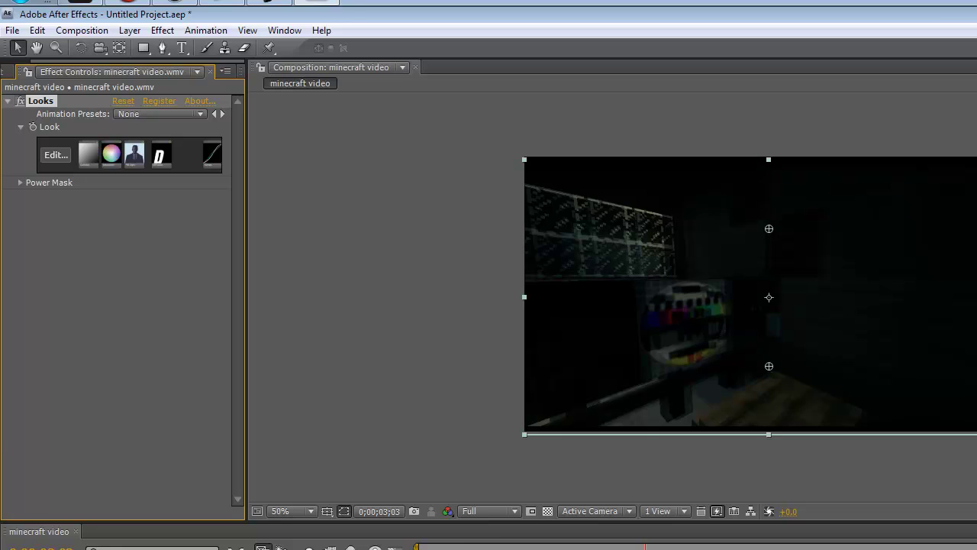
left_click(817, 548)
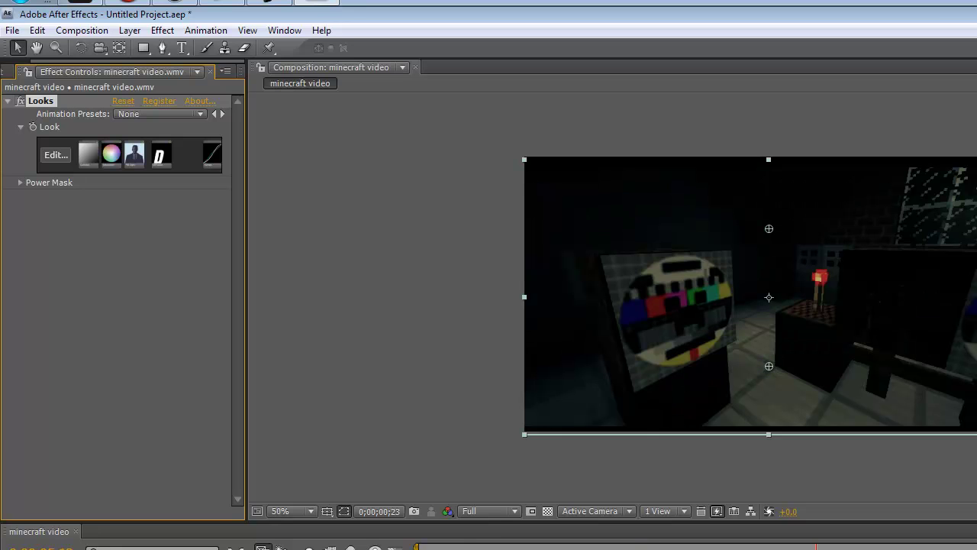
left_click(79, 30)
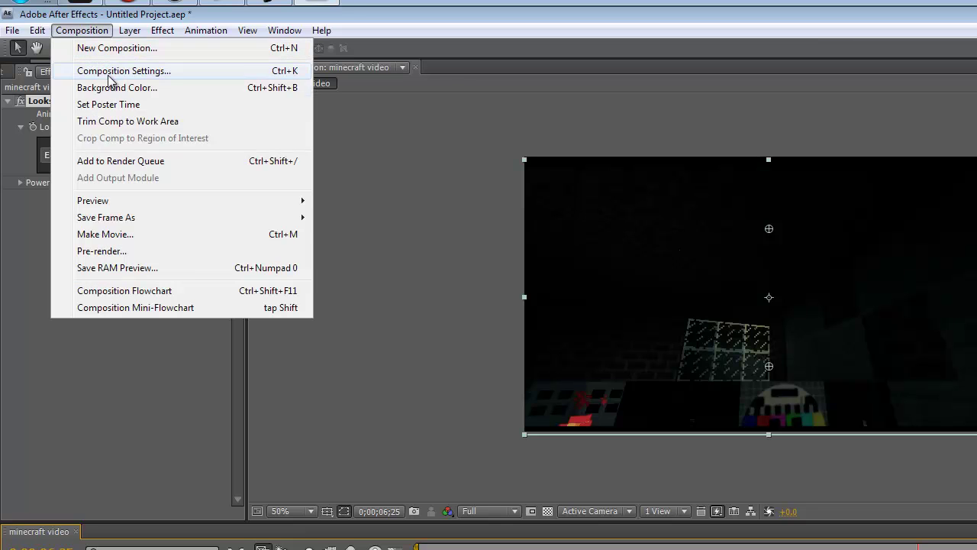
left_click(163, 161)
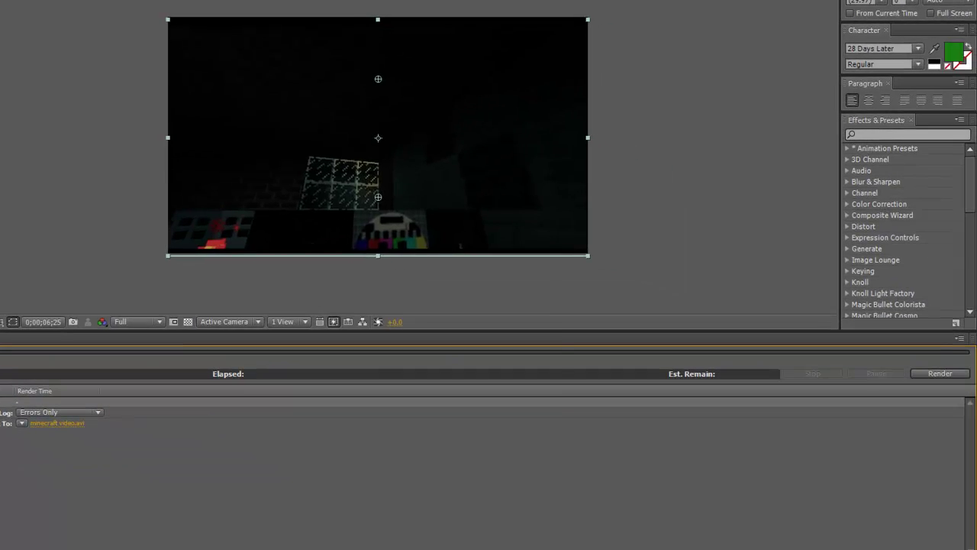
- Check the quality, resolution and effects options in the queued composition's render settings, and dismiss the dialog without applying changes
left_click(114, 548)
left_click_drag(372, 47, 416, 139)
left_click(382, 175)
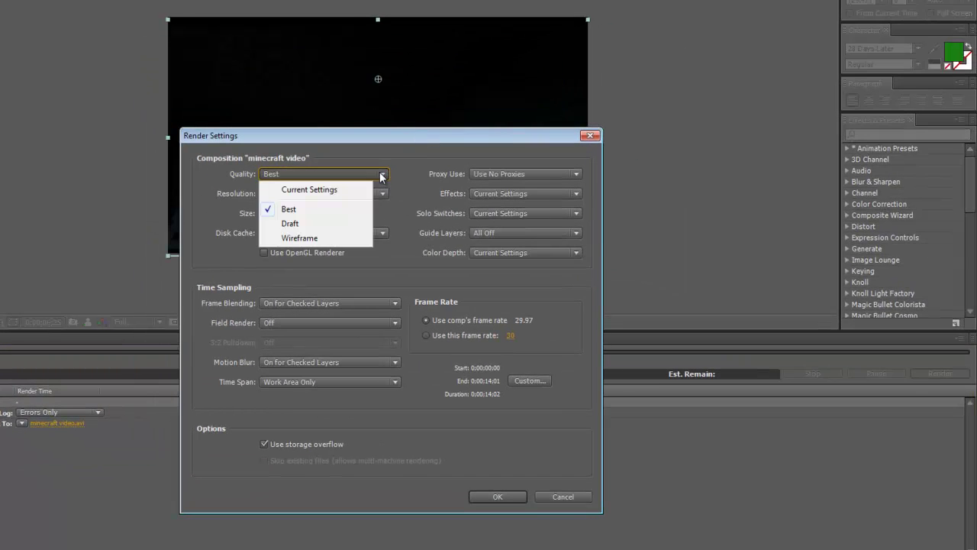
left_click(284, 174)
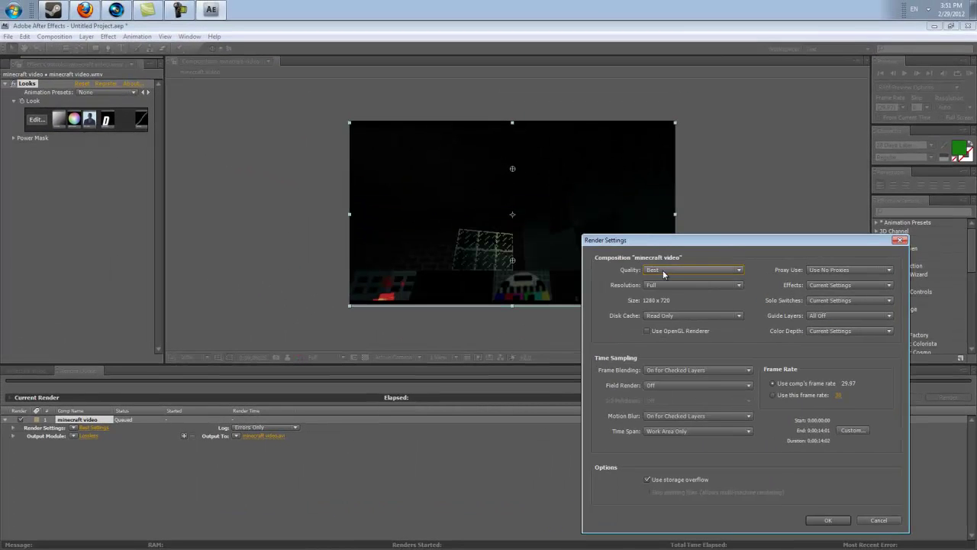
left_click(663, 274)
left_click(663, 275)
left_click(667, 286)
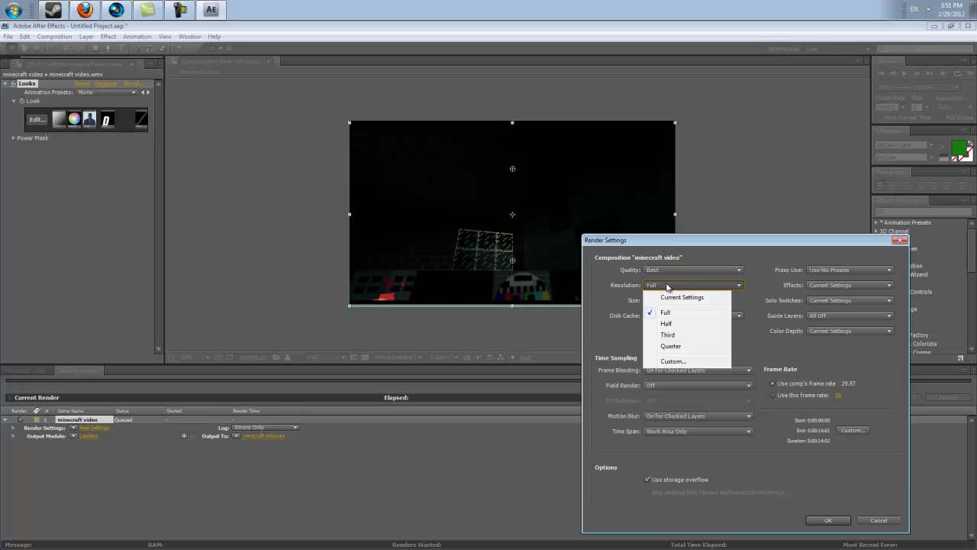
left_click(660, 287)
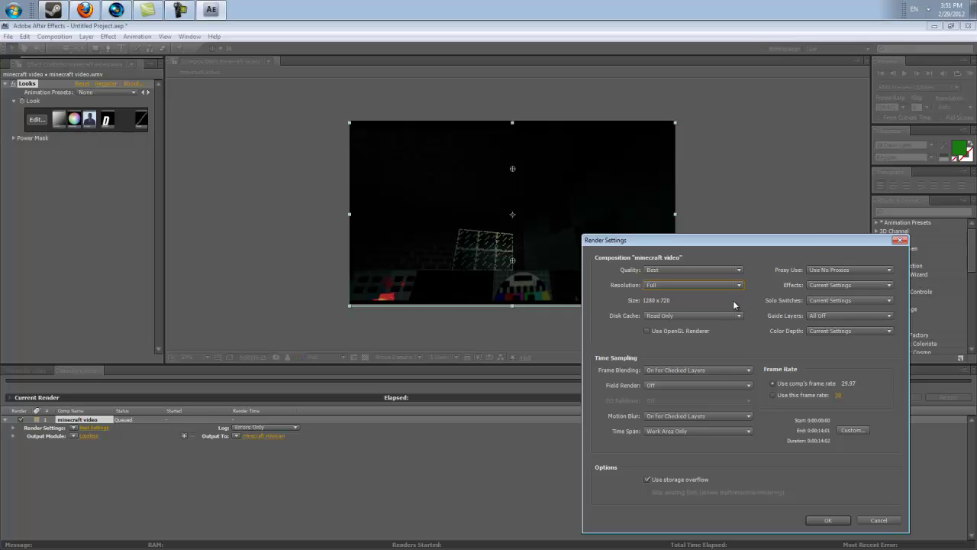
left_click(856, 285)
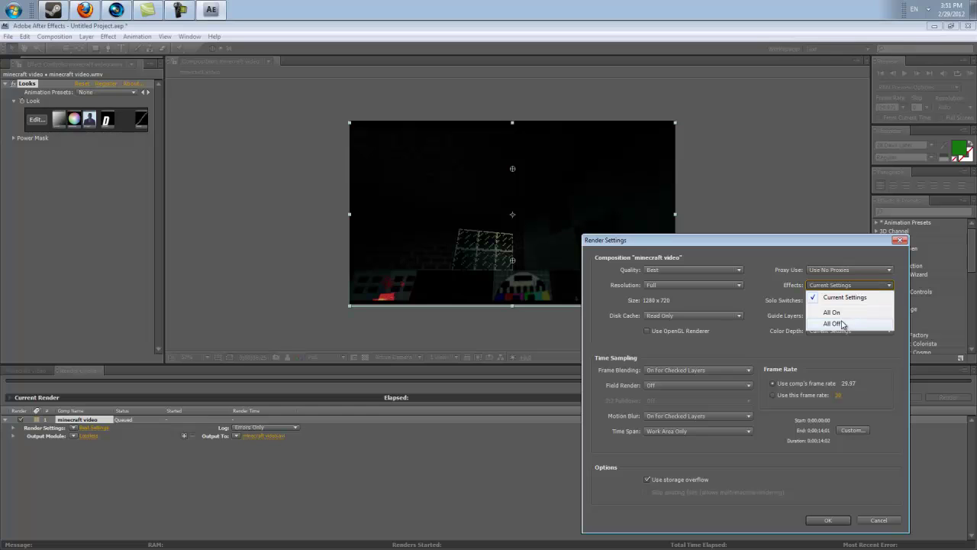
left_click(797, 275)
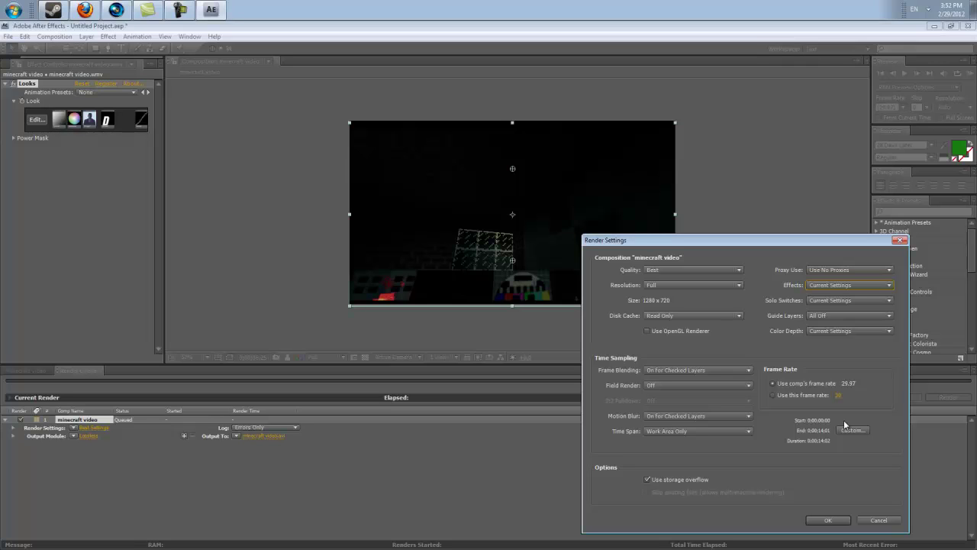
left_click(900, 241)
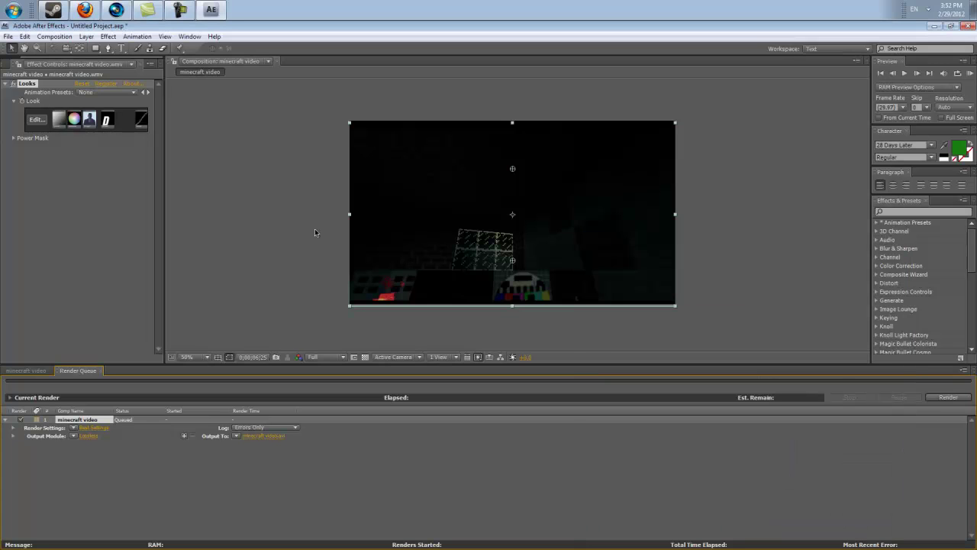